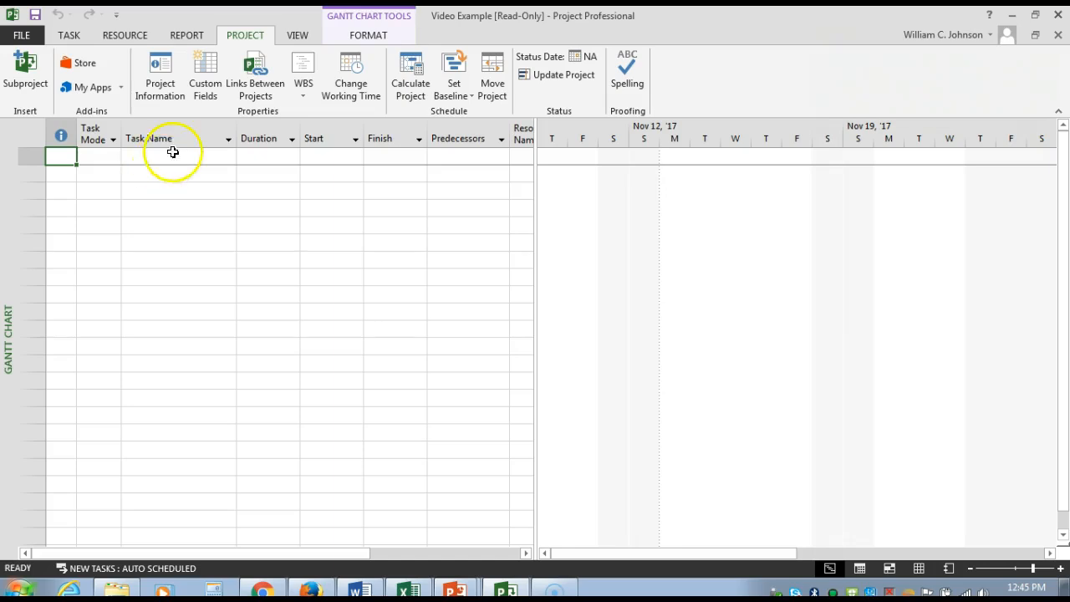
Step: Enter "Project" as the task name in the first row of the Gantt Chart's task table
left_click(148, 156)
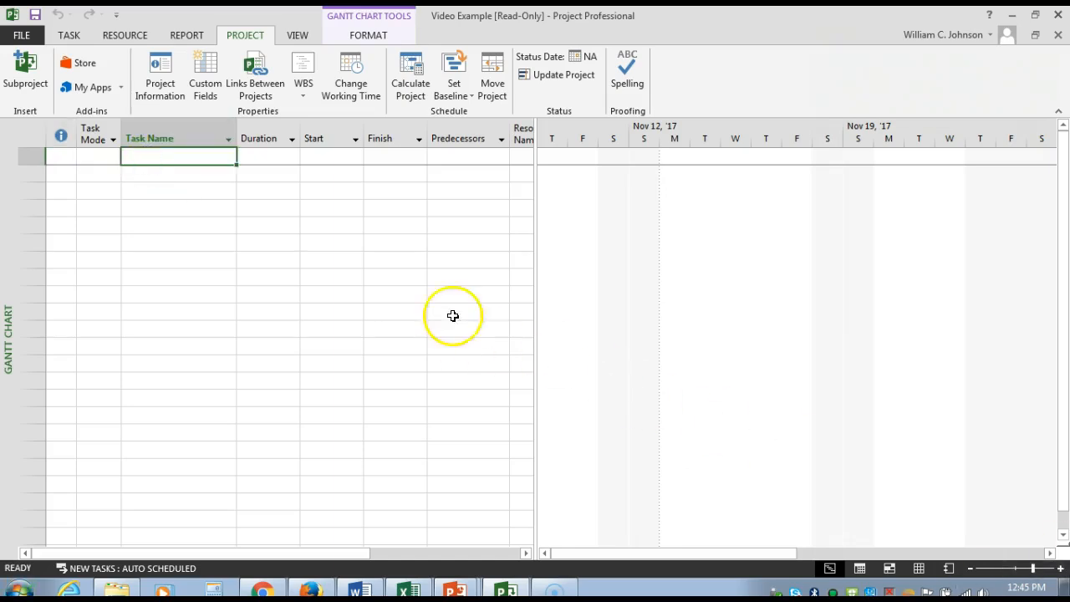
left_click(175, 138)
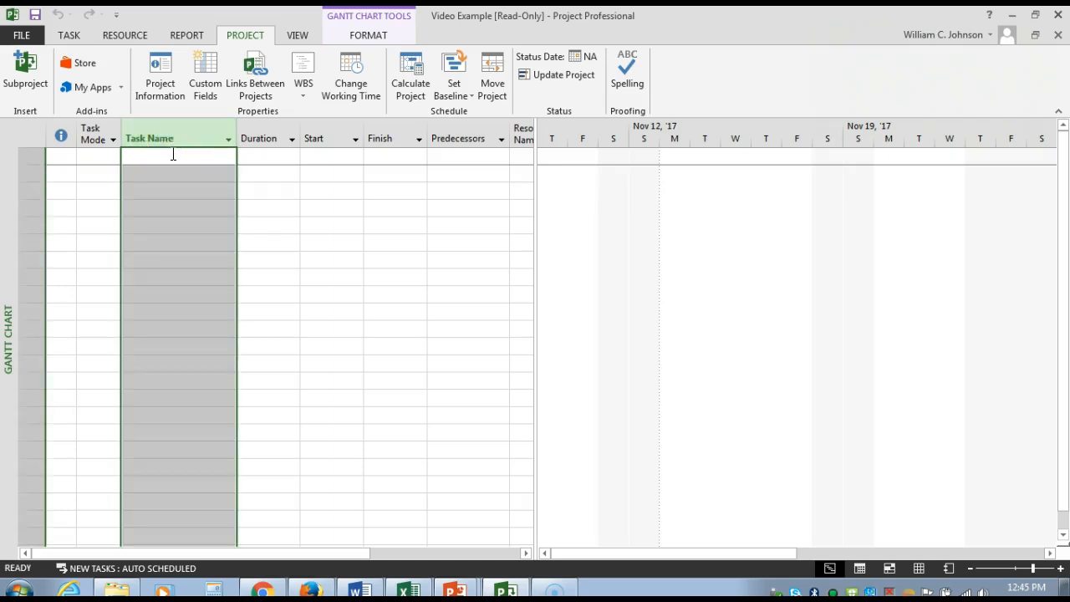
left_click(173, 154)
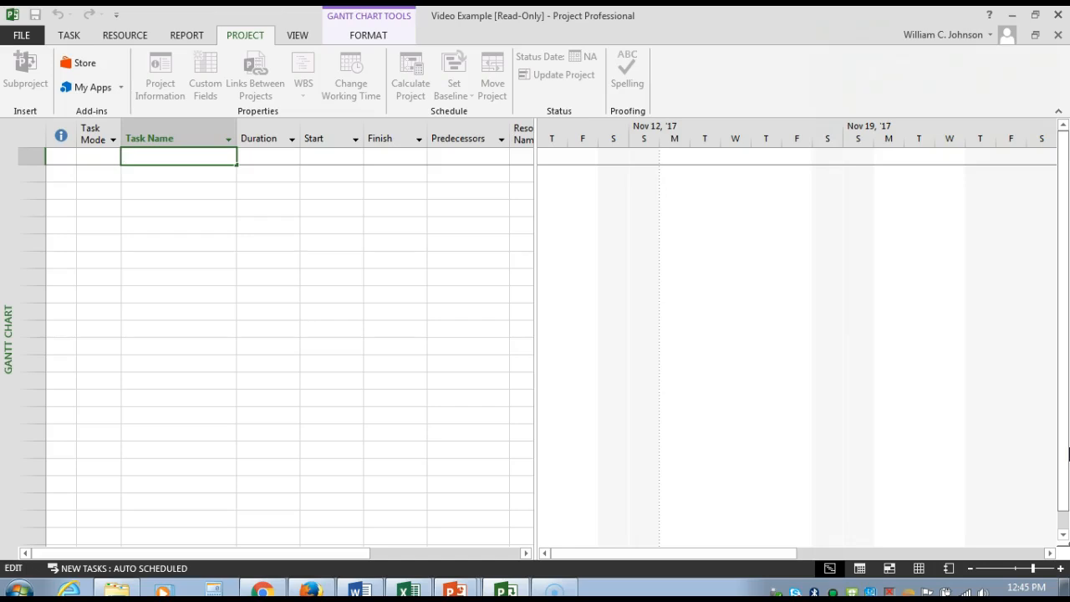
type("Project")
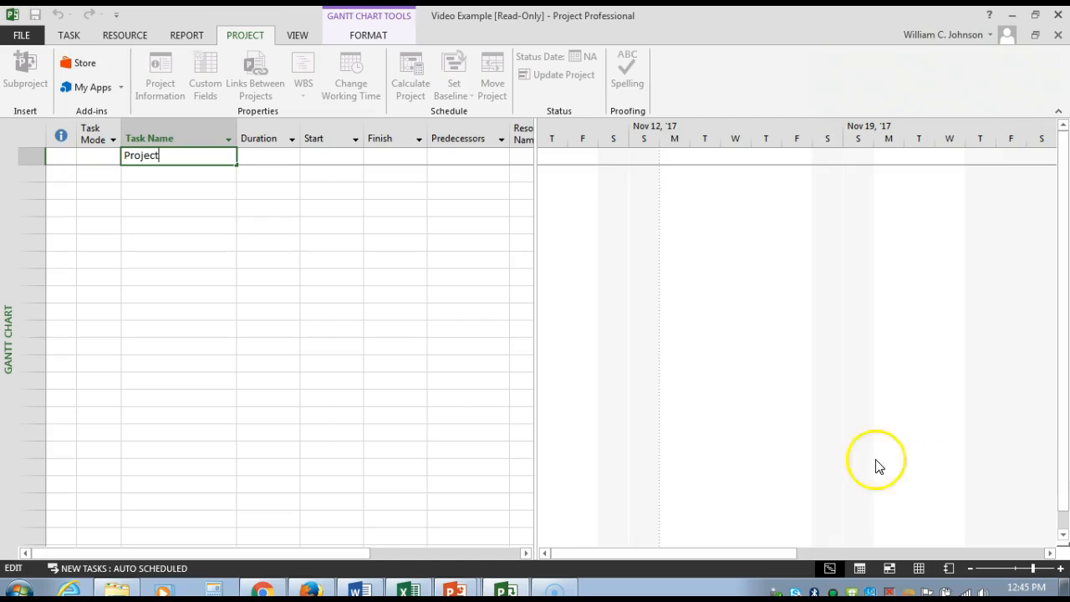
left_click(172, 172)
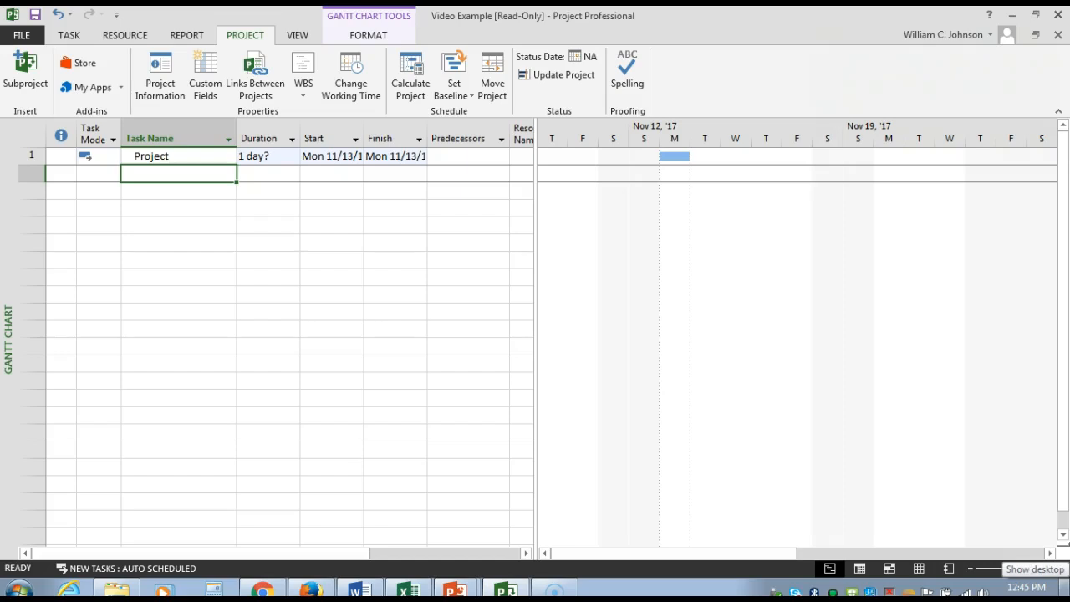
Step: Add a task named "Del 1" in the row below Project
type("De")
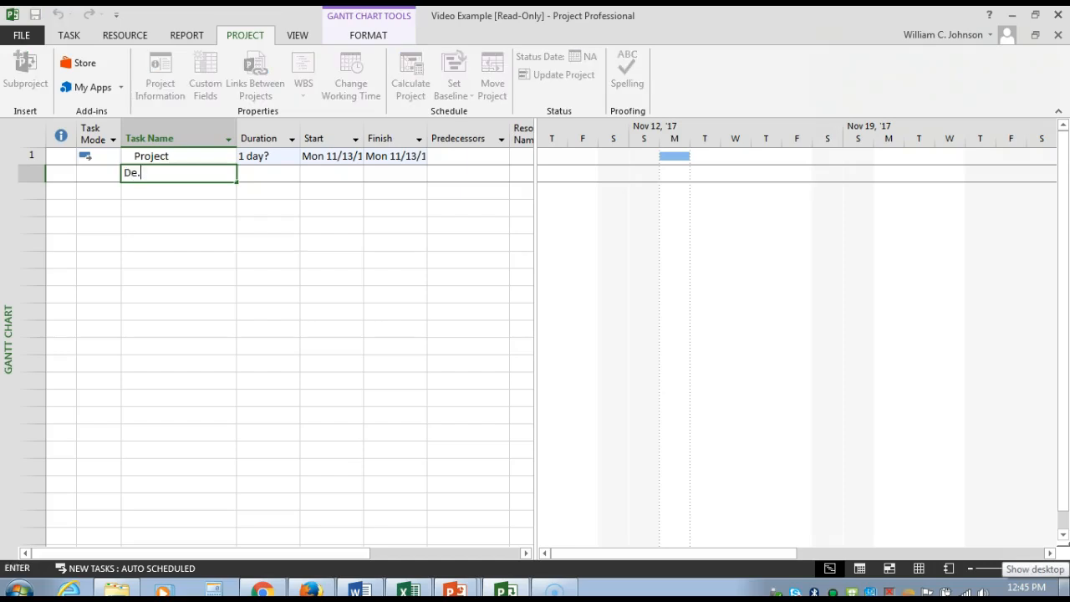
type("l")
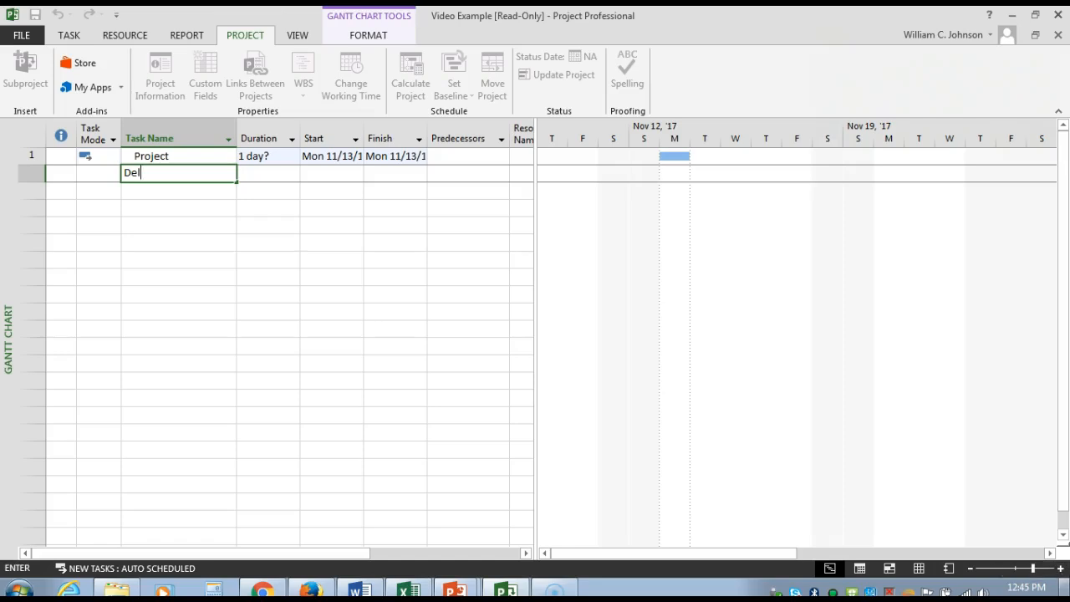
type(" 1")
left_click(155, 189)
left_click(750, 365)
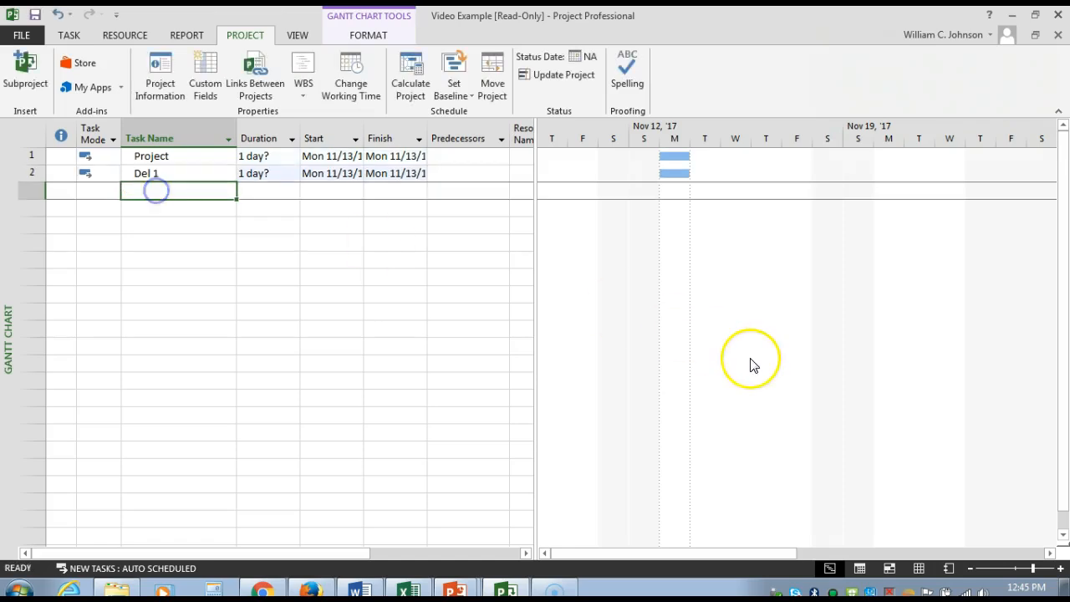
Step: Add a task named "WP 1.1" in the row below Del 1
type("WP ")
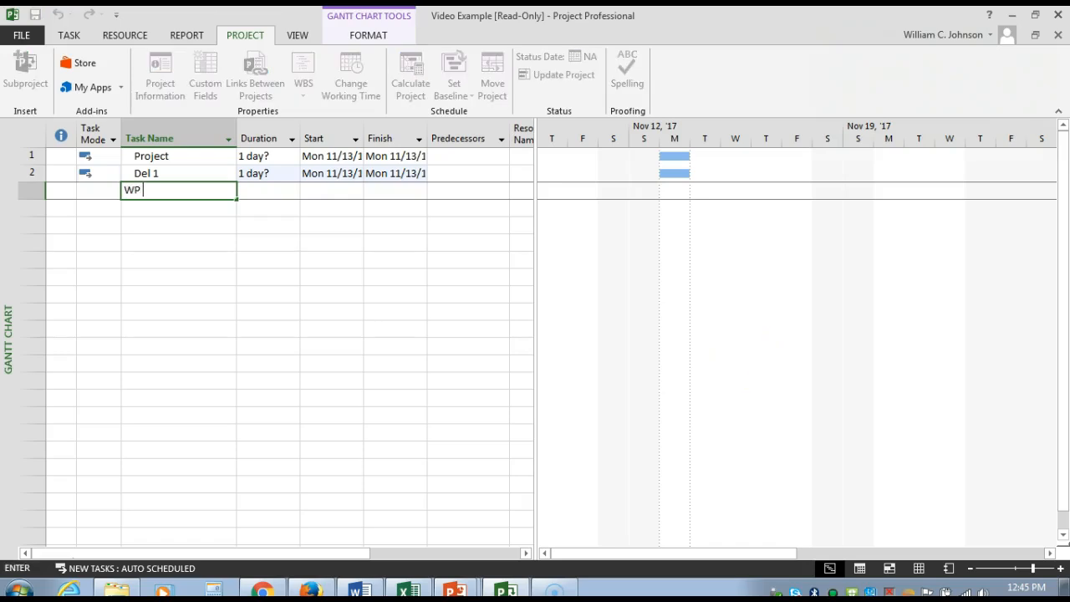
type("1.2")
key("BackSpace")
type("1")
left_click(150, 215)
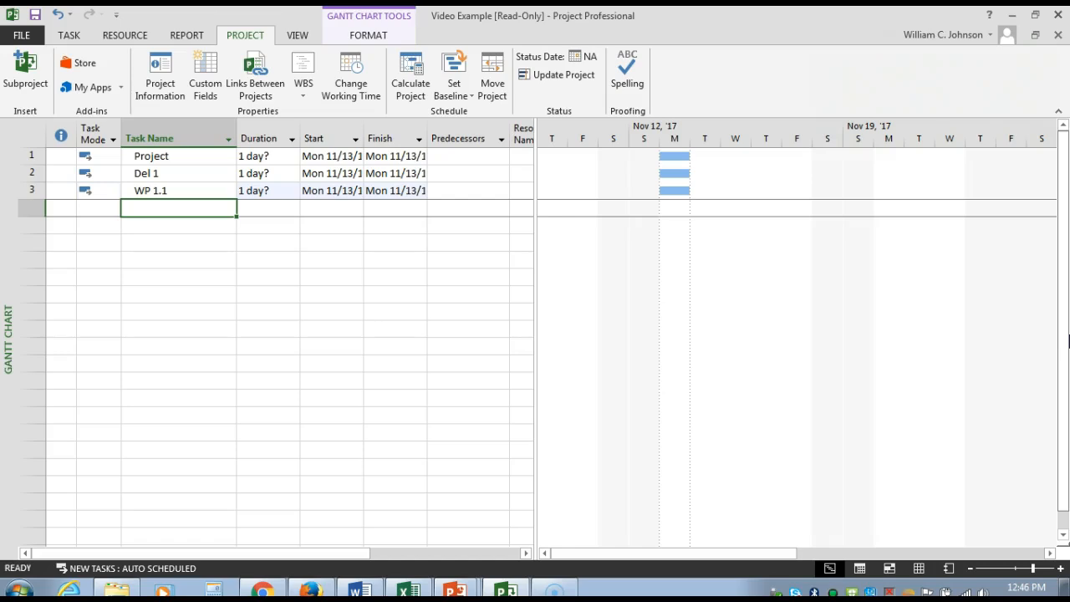
Step: Add the tasks "Del. 1.2" and "WP1.2.1" in the two rows below WP 1.1
type("Del.")
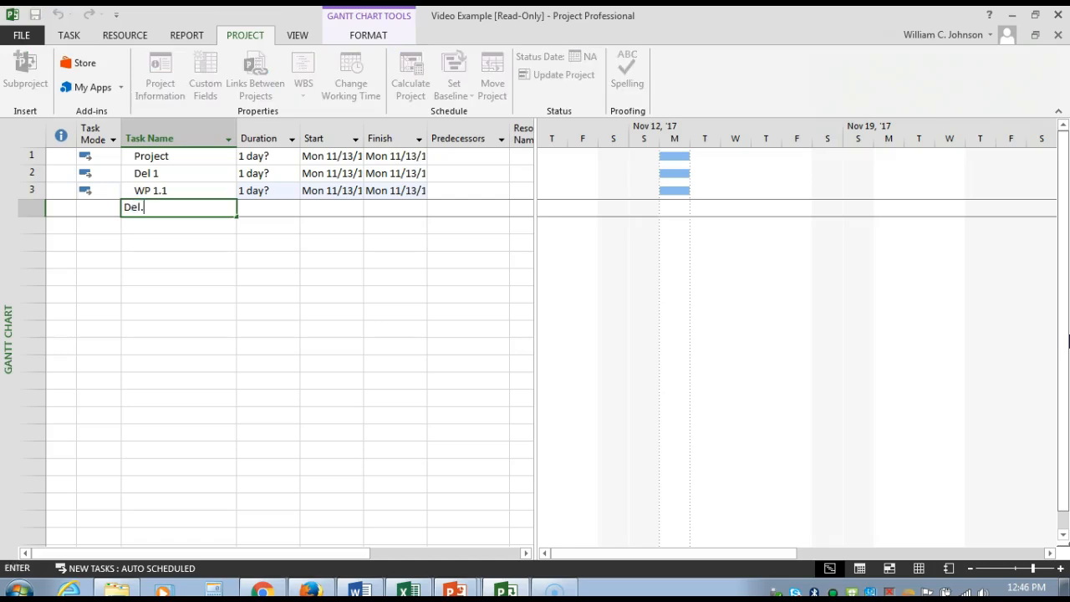
type(" 1.2")
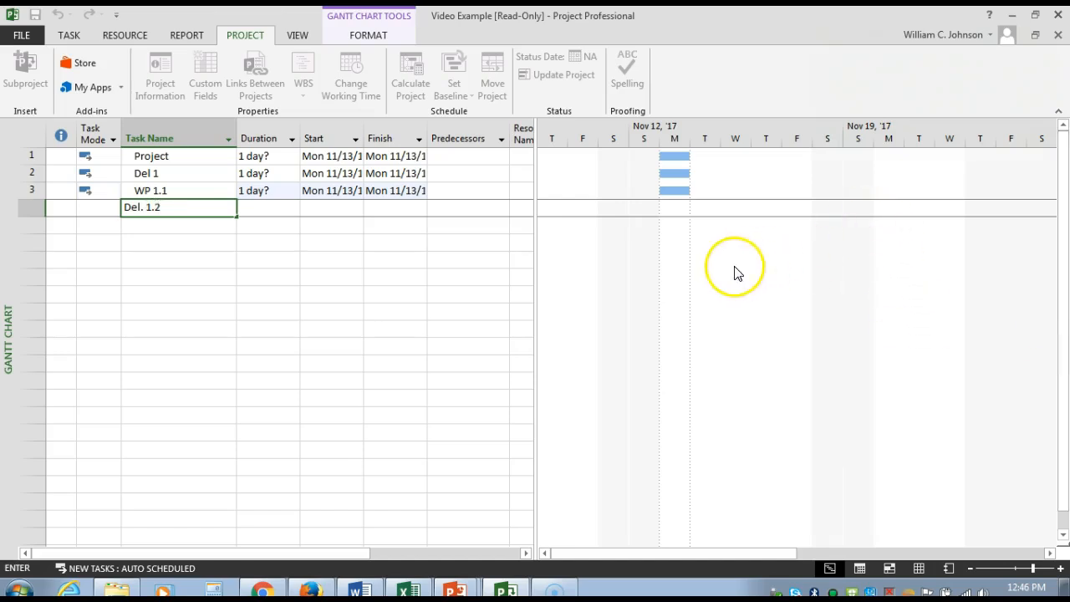
left_click(197, 229)
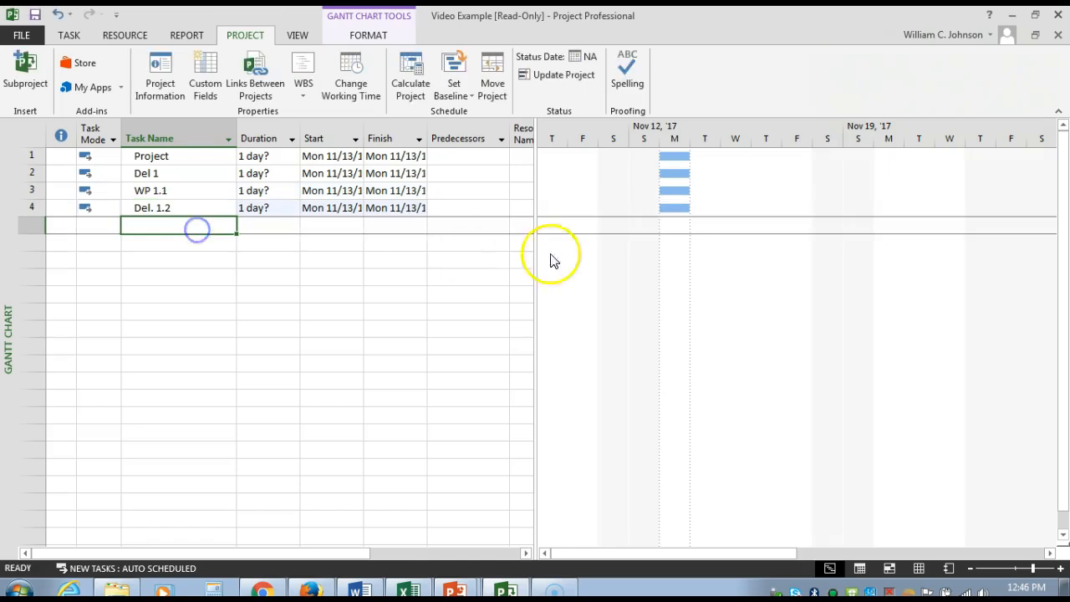
type("WP")
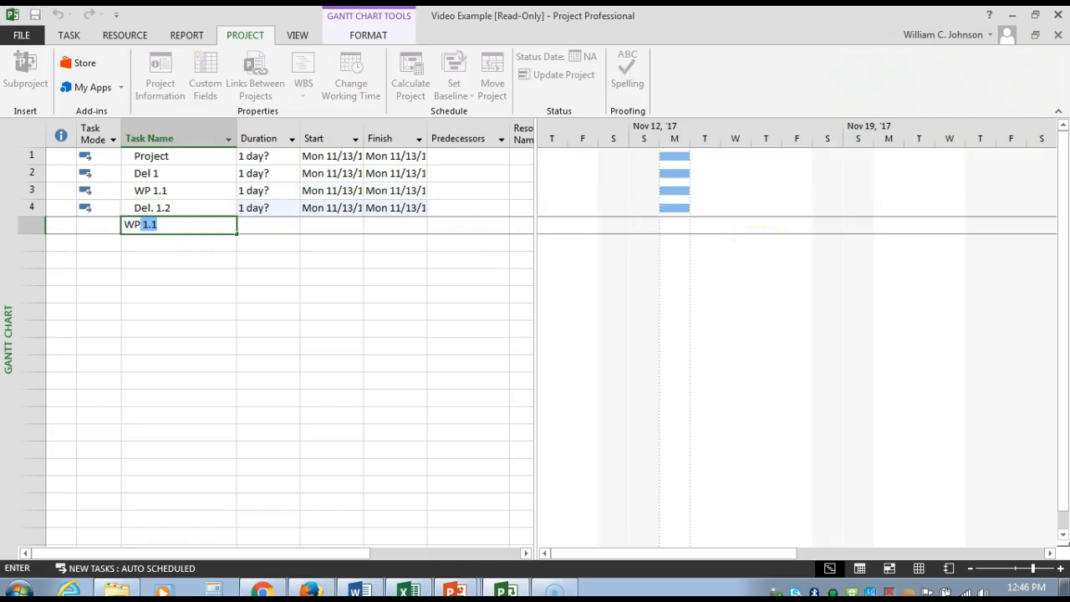
type("1.2.1")
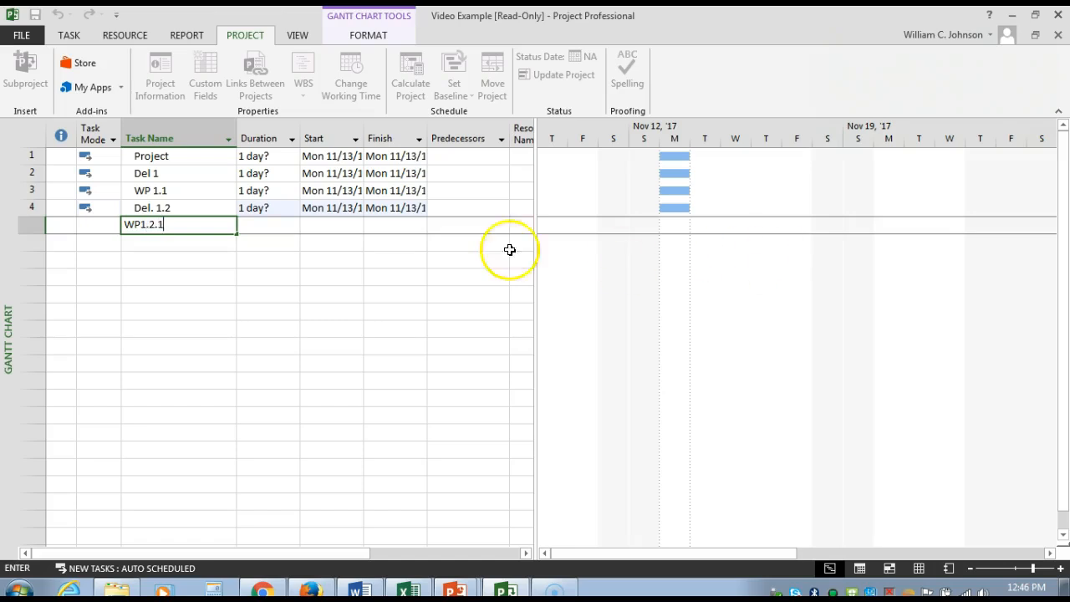
left_click(187, 242)
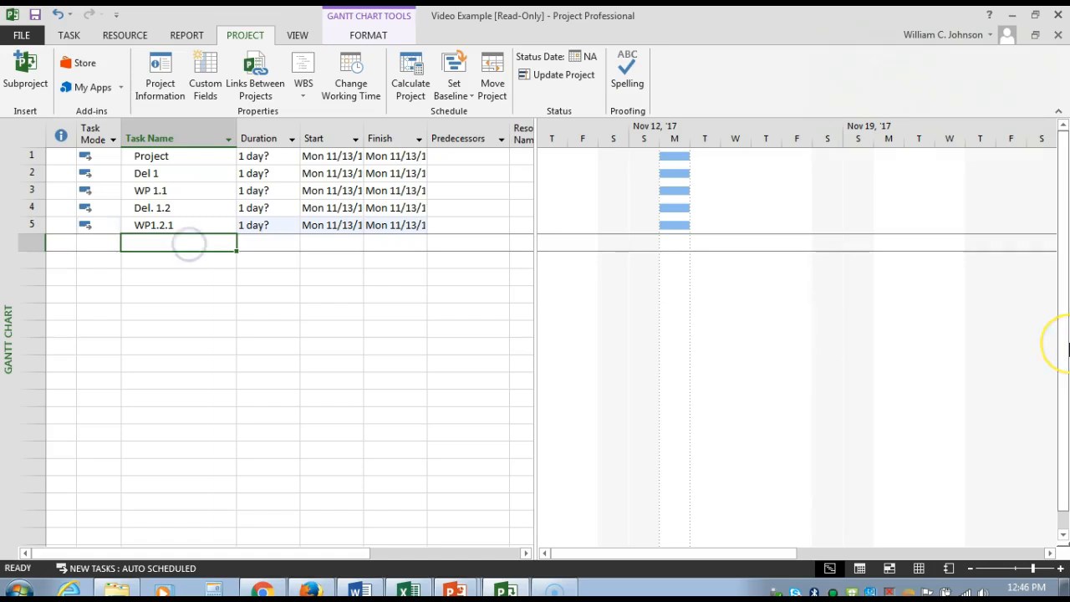
Step: Add the tasks "WP 1.2.2" and "Del. 2" in the two rows below WP1.2.1
type("W")
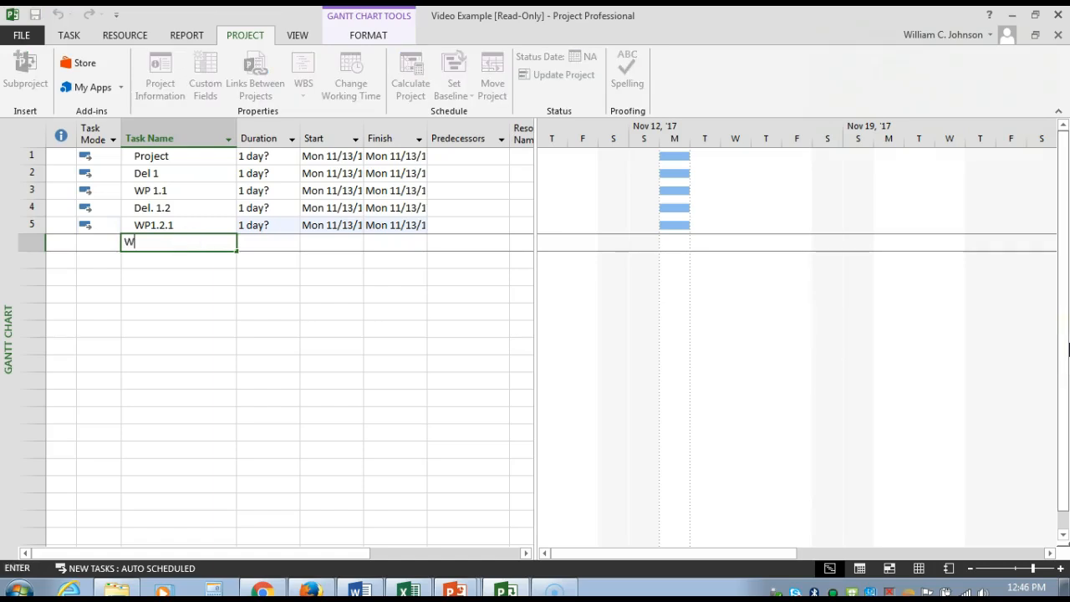
type("P 1.2.2")
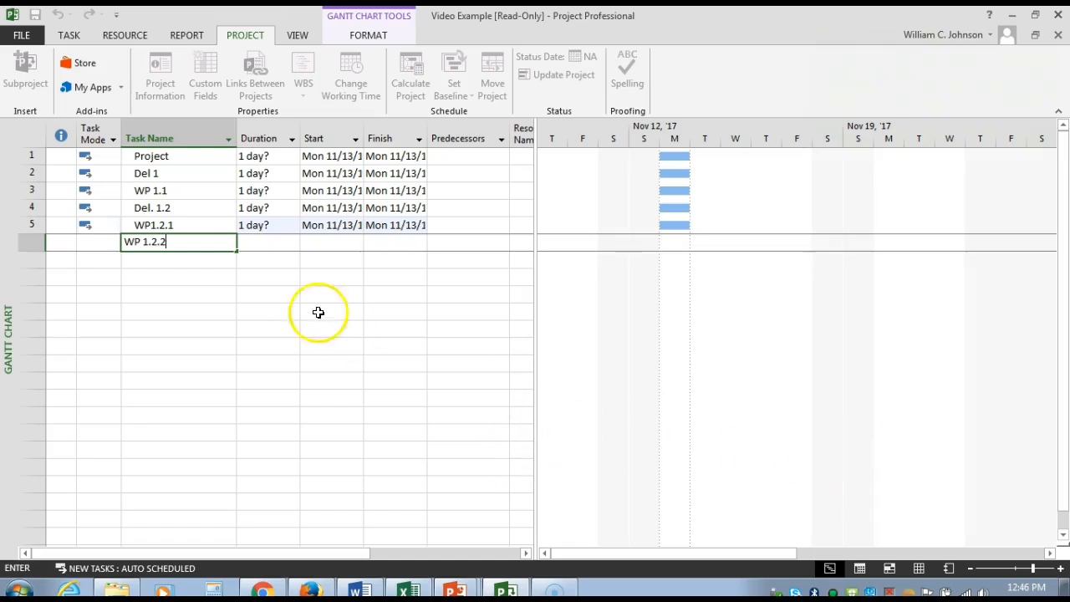
left_click(182, 261)
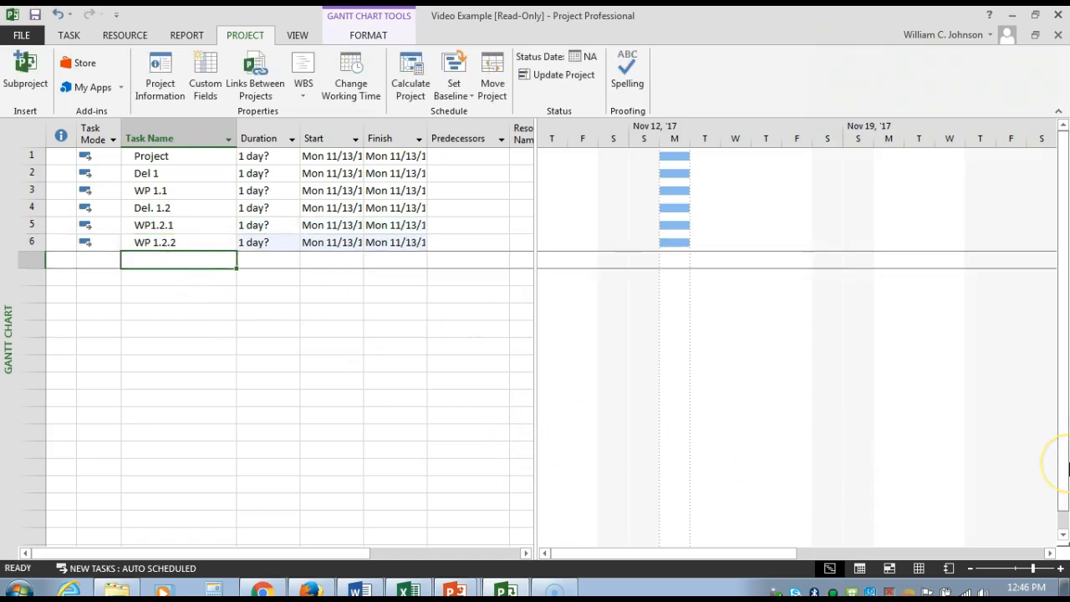
type("Del. ")
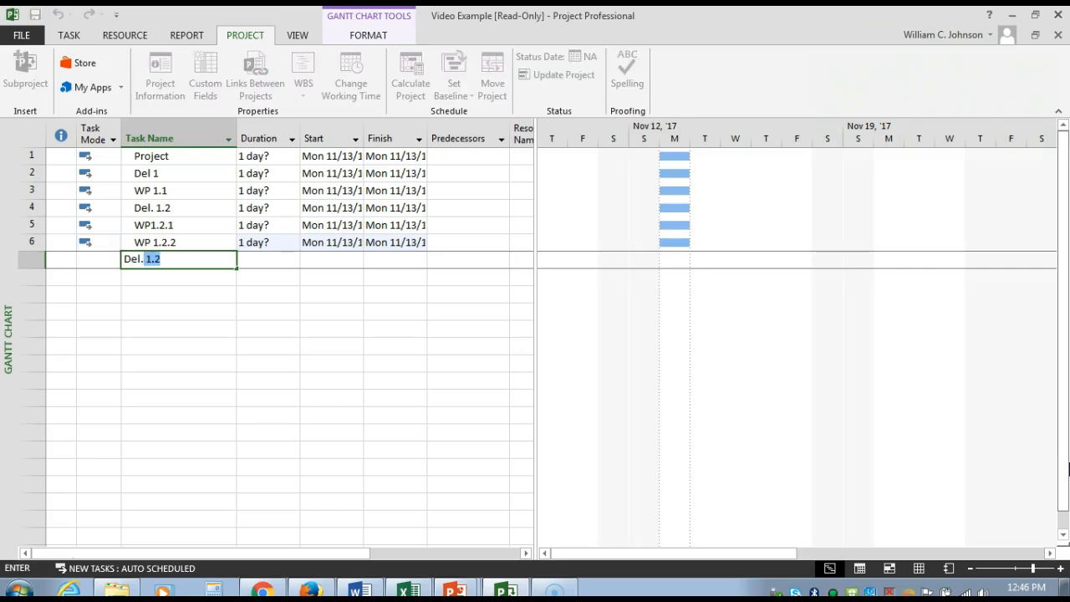
type("2")
left_click(169, 280)
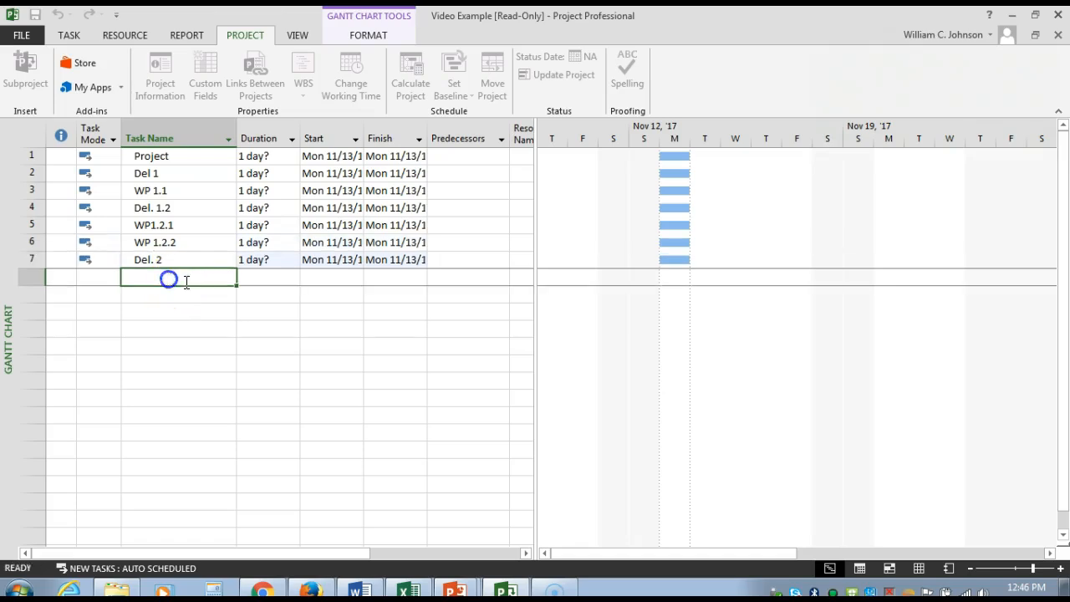
Step: Add the work package tasks "WP 2.1" and "WP 2.2" in the two rows below Del. 2
type("WP 2.1")
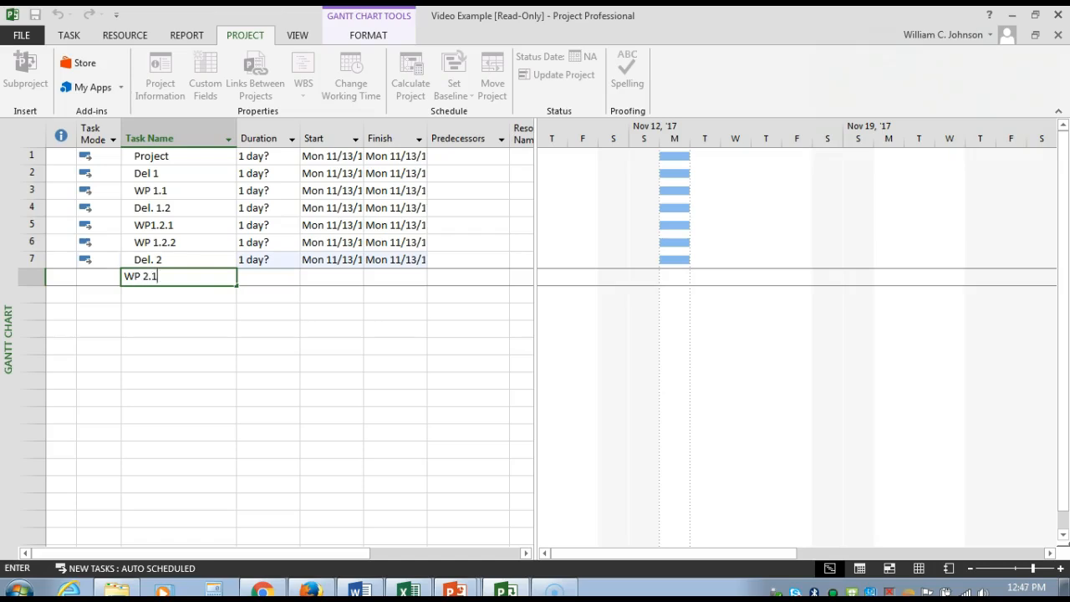
left_click(140, 295)
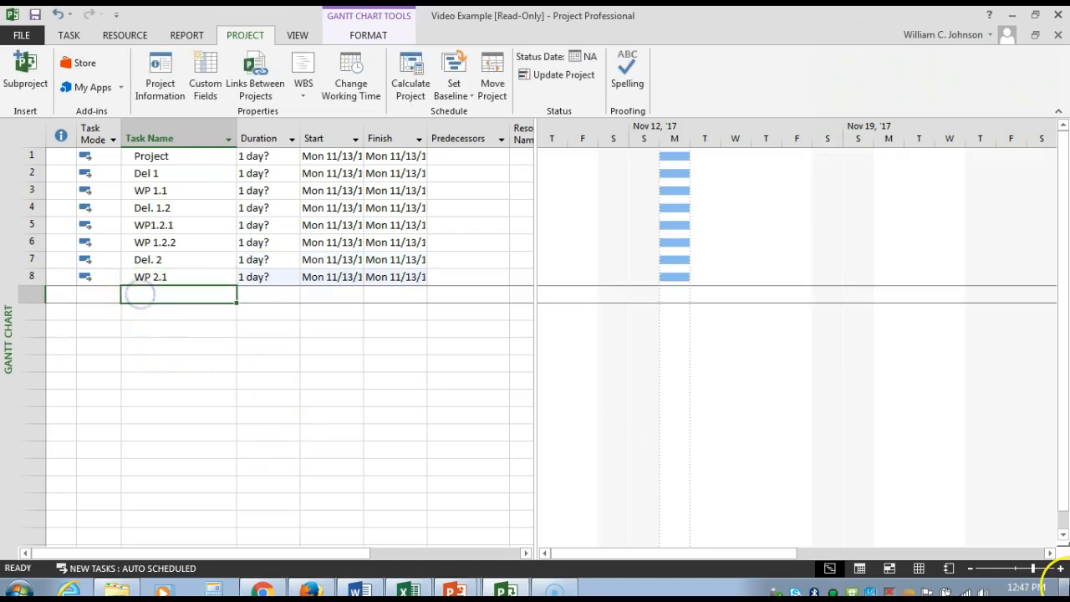
type("W")
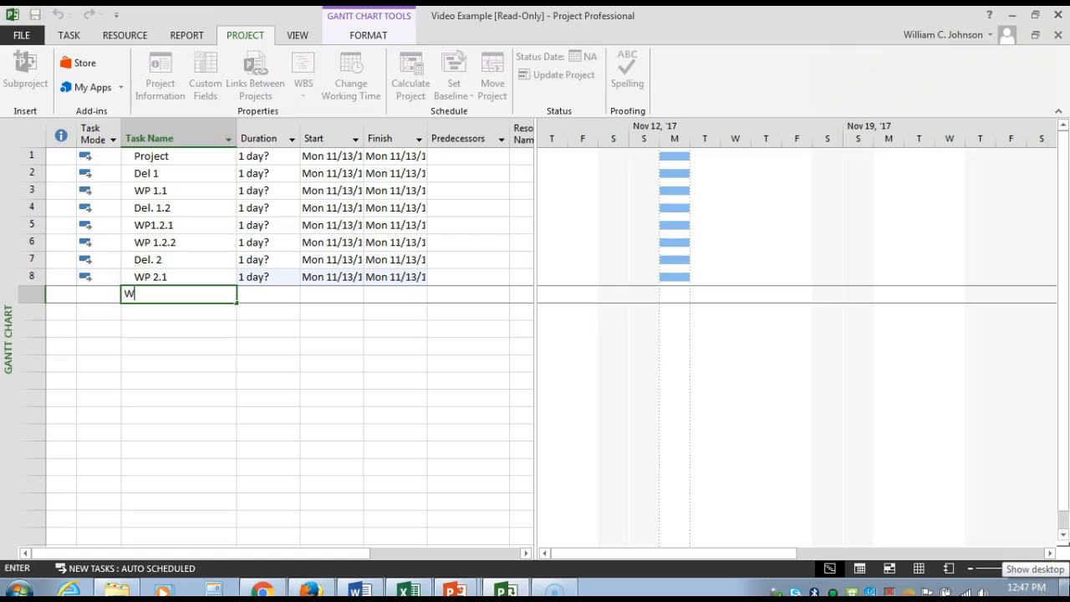
type("P 2.2")
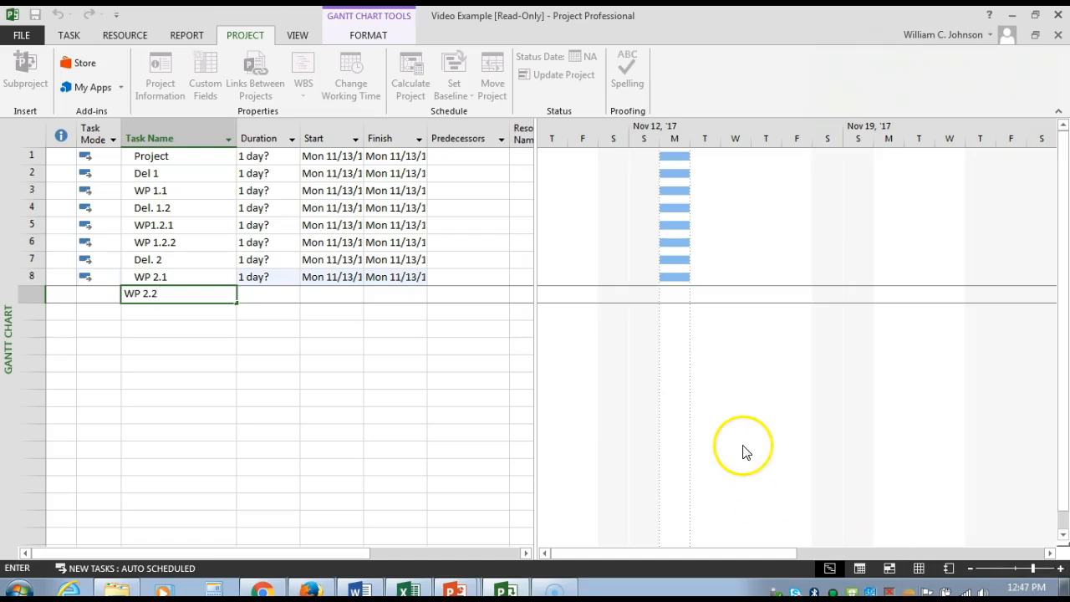
left_click(175, 313)
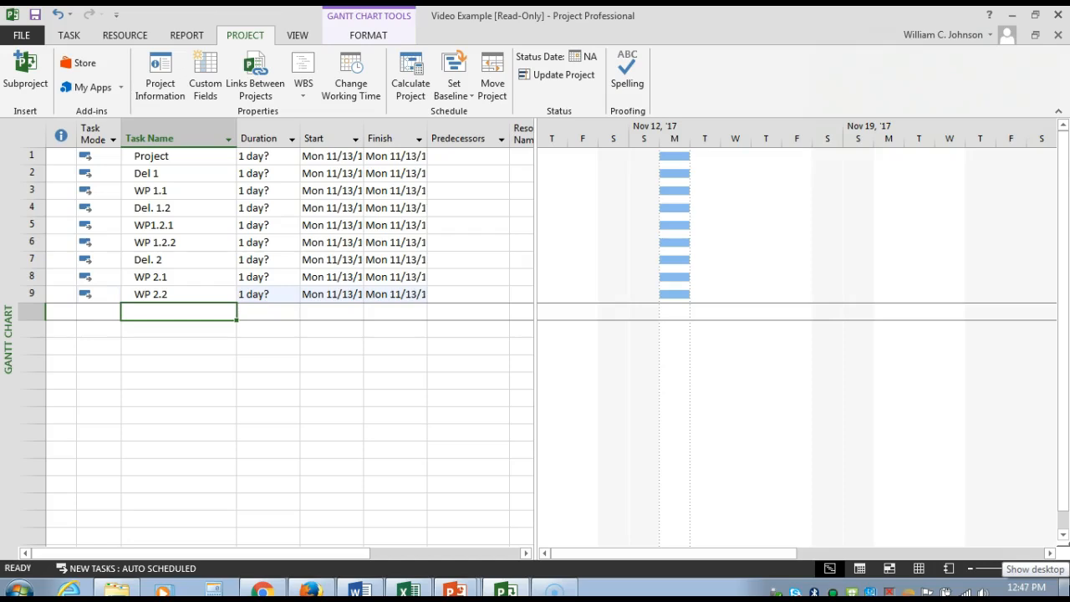
Step: Add the tasks "Del. 3" and "WP 3.1" in the two rows below WP 2.2
type("D")
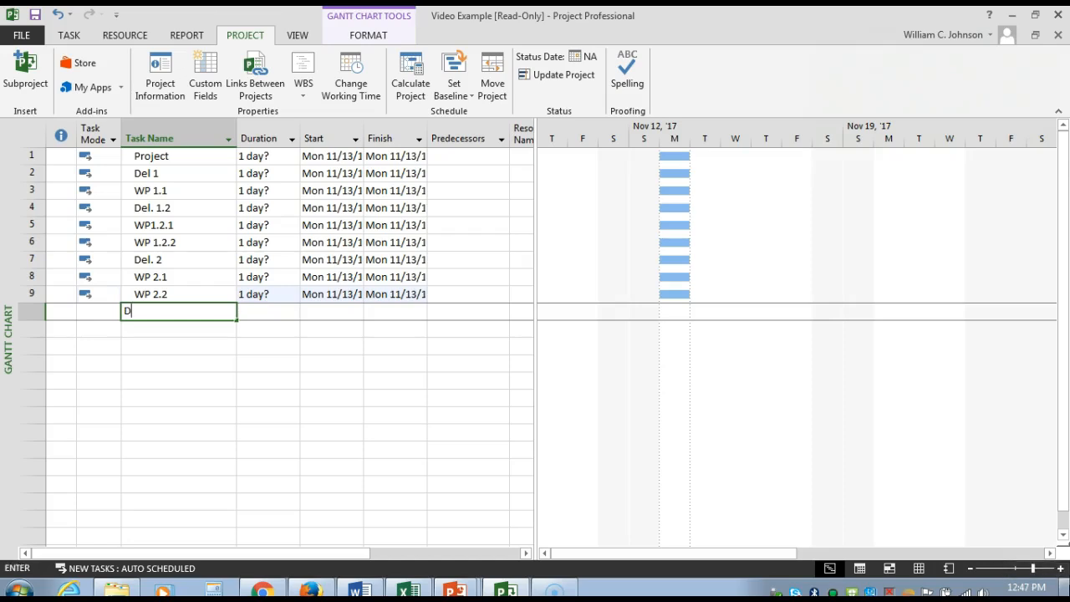
type("el. 3")
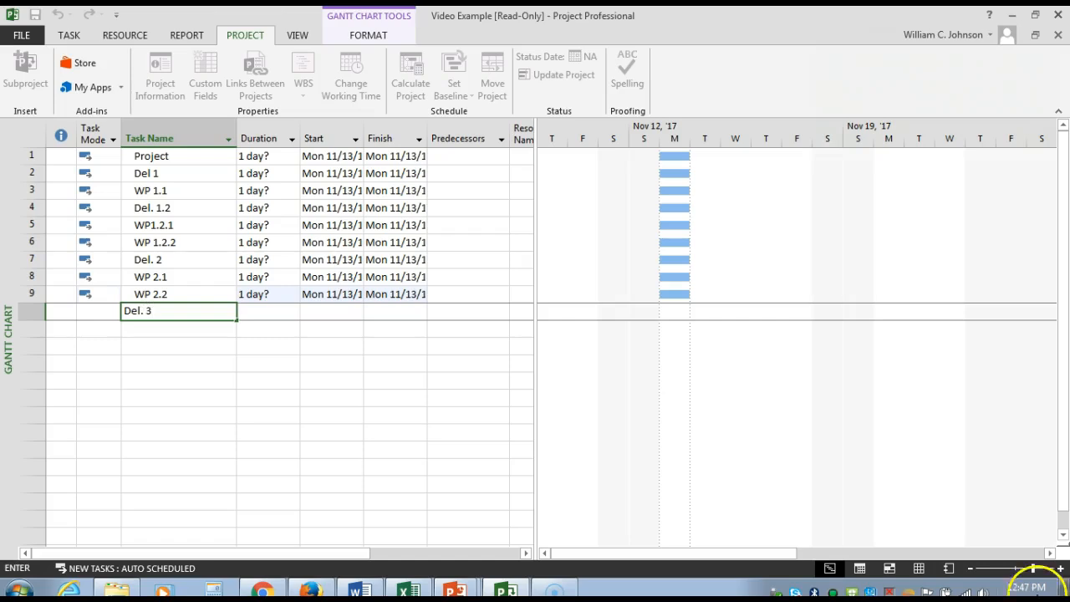
left_click(148, 331)
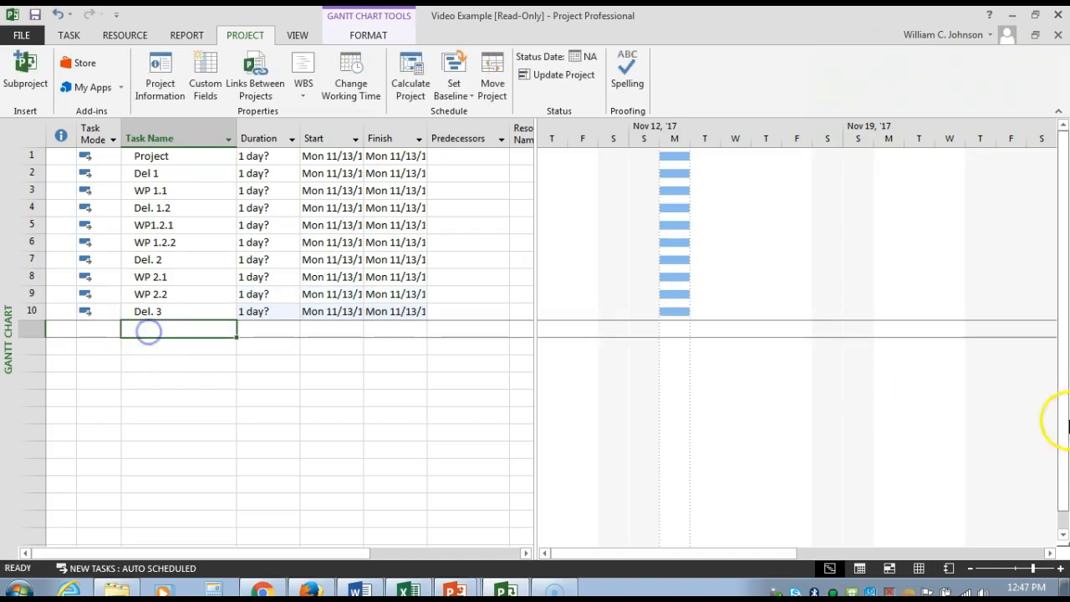
type("W")
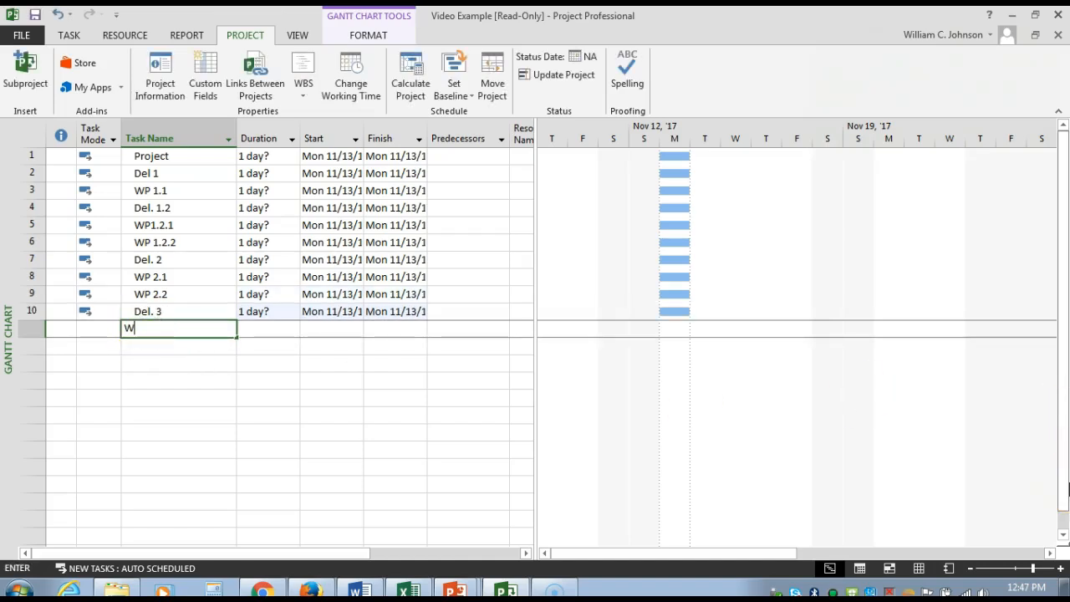
type("P 3.1")
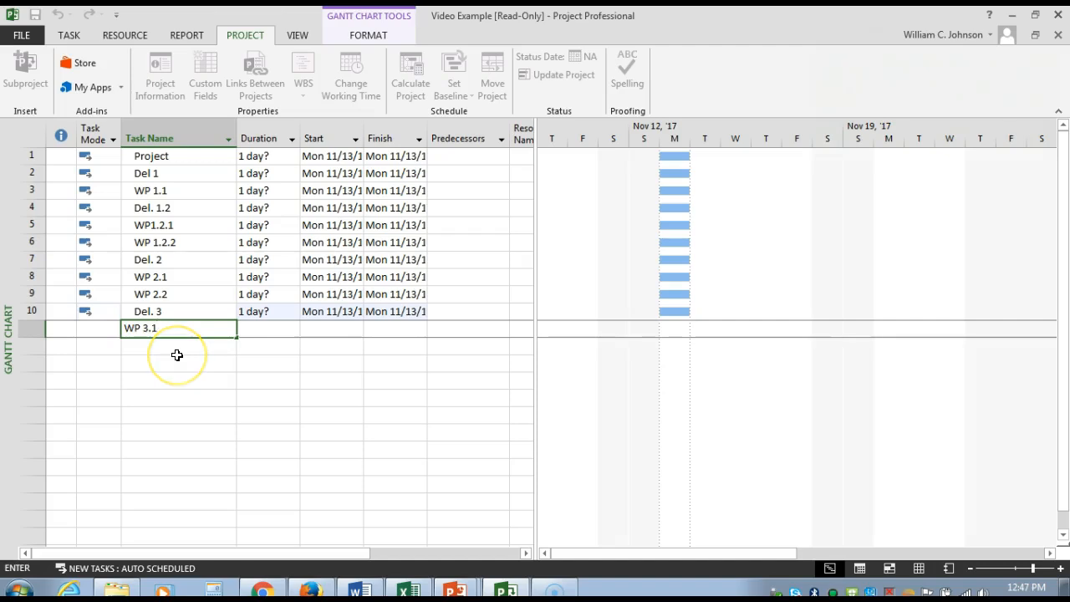
key("BackSpace")
key("BackSpace")
key("BackSpace")
key("BackSpace")
key("BackSpace")
key("BackSpace")
left_click(174, 346)
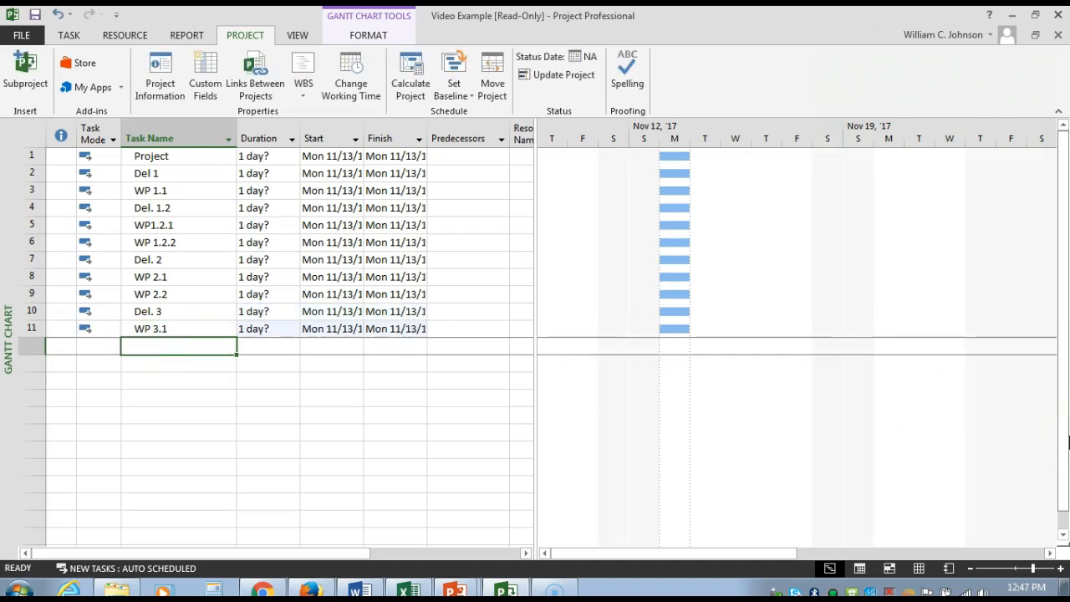
Step: Add the task "Del. 3.2" in the row below WP 3.1
type("Del. ")
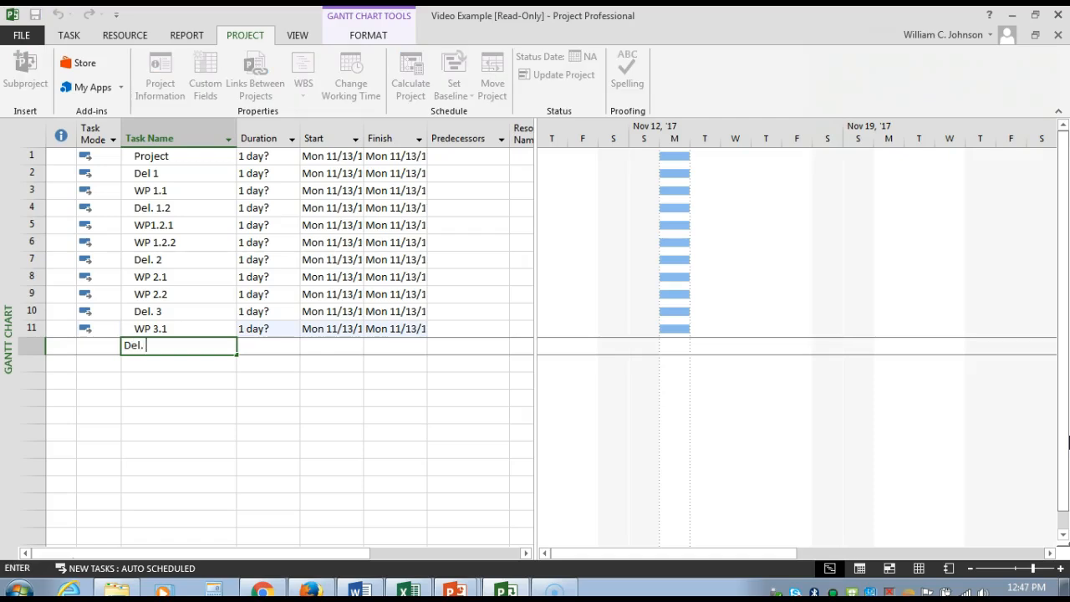
type("3.2")
left_click(178, 366)
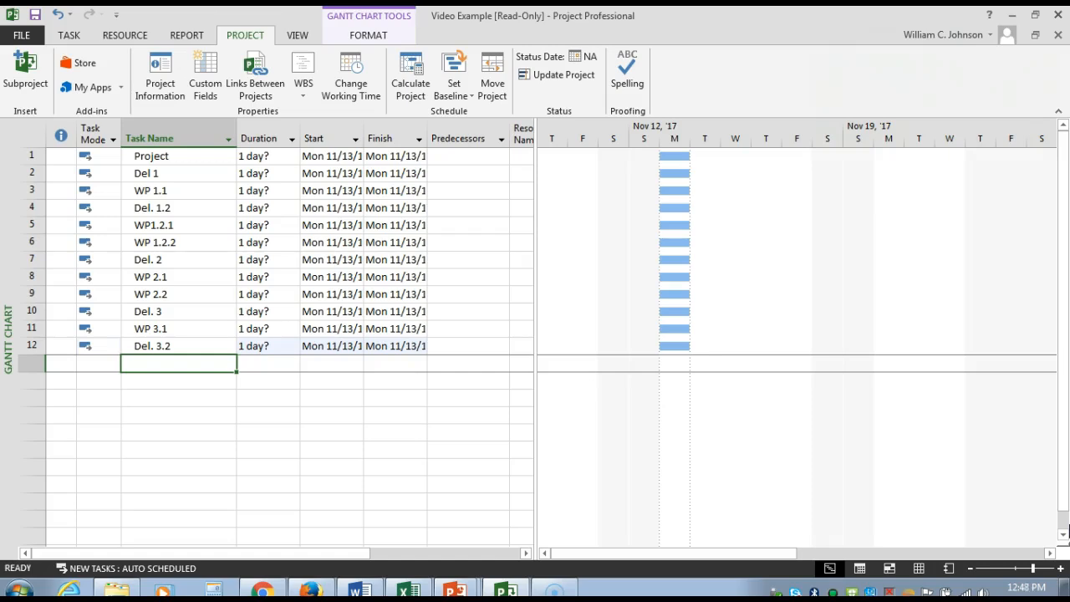
Step: Add the work package tasks "WP 3.2.1" and "WP 3.2.2" in the two rows below Del. 3.2
type("WP 3.2.1")
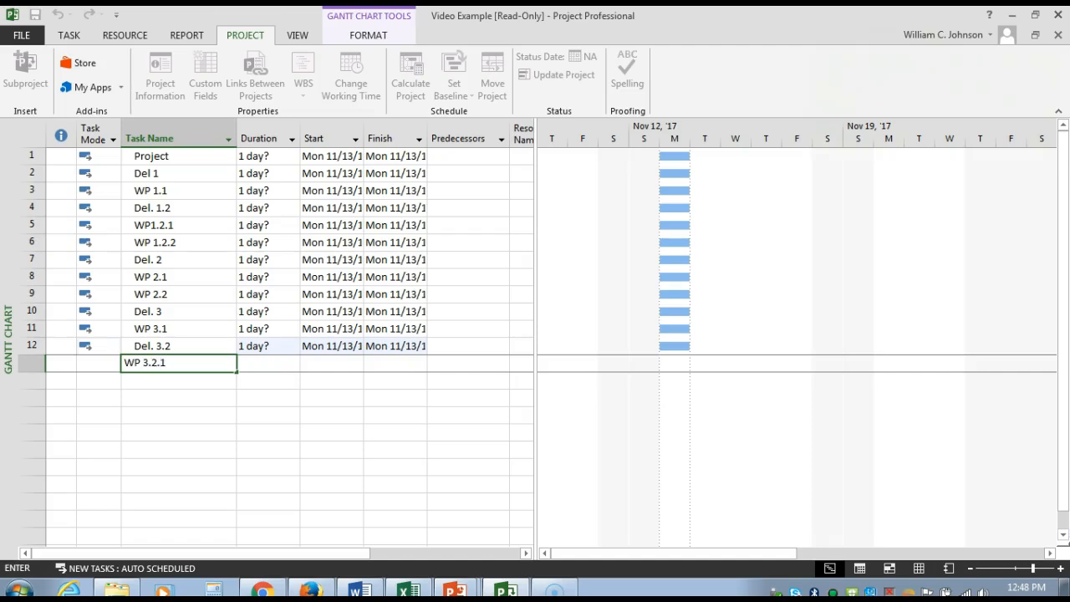
left_click(152, 382)
type("WP")
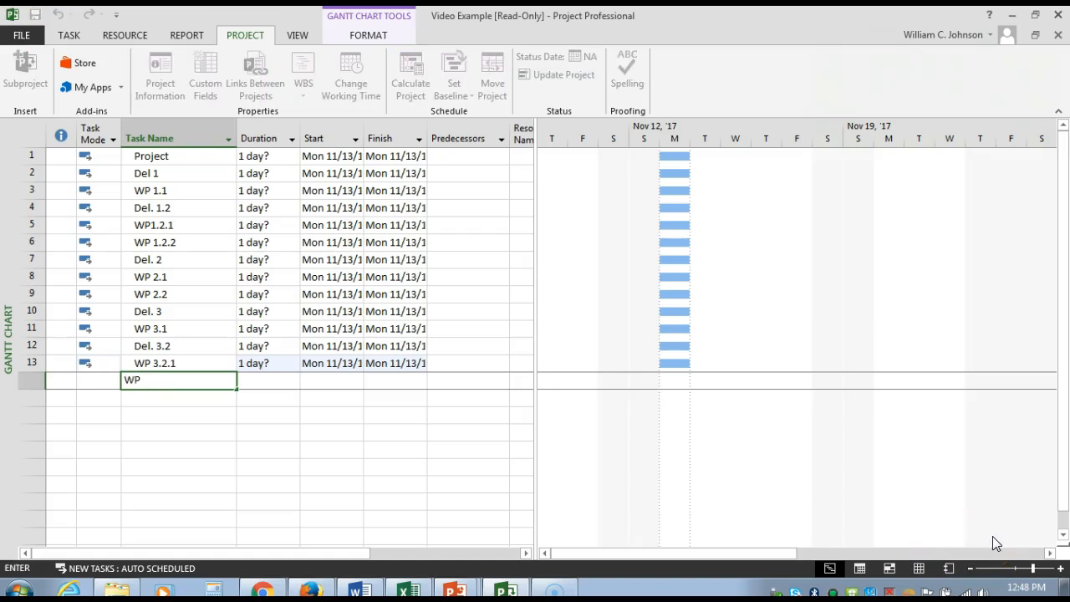
type("3.2.2")
left_click(178, 410)
left_click(181, 398)
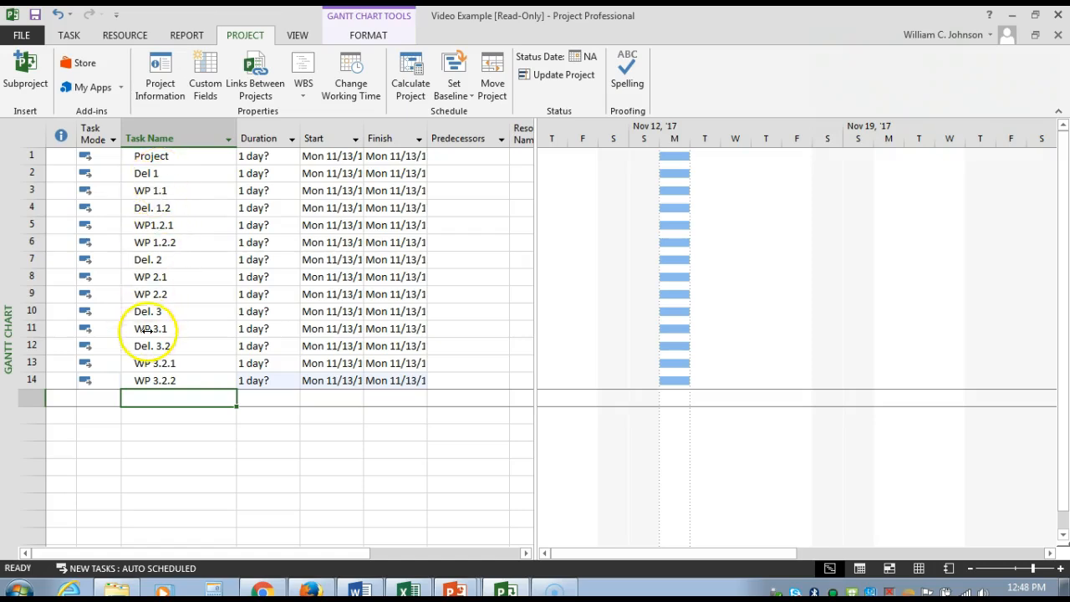
Step: Review the task names and their task modes, including the manual and auto scheduling options for Del 1
left_click(169, 134)
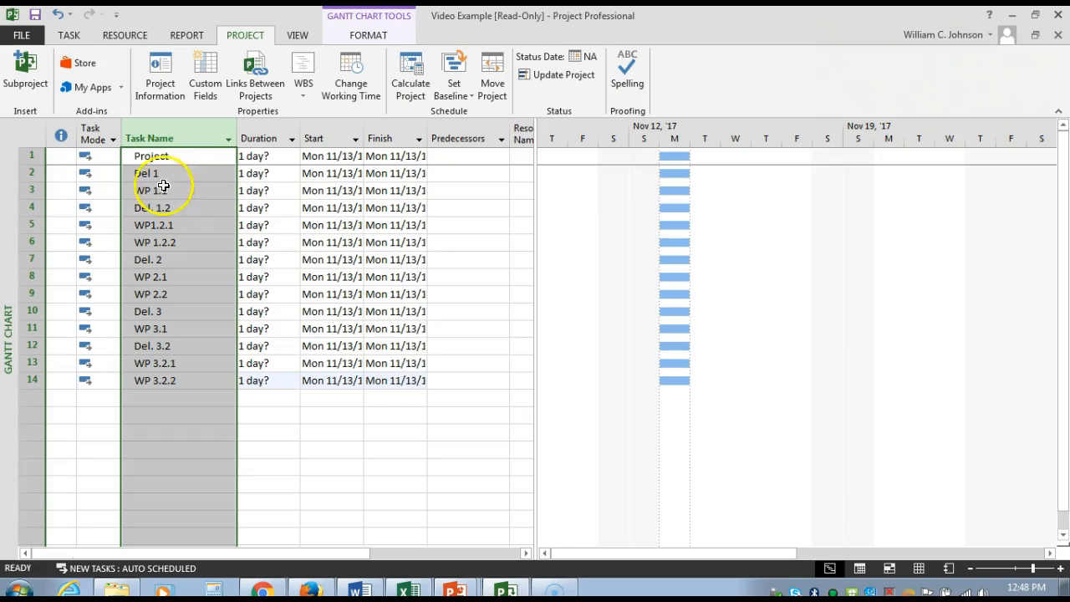
left_click(95, 131)
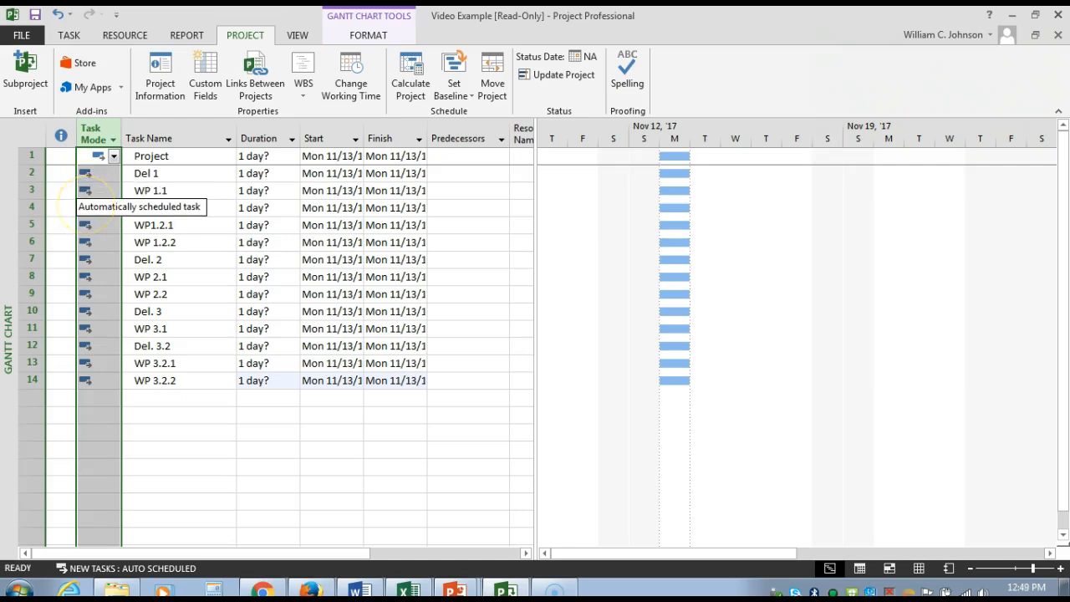
left_click(69, 36)
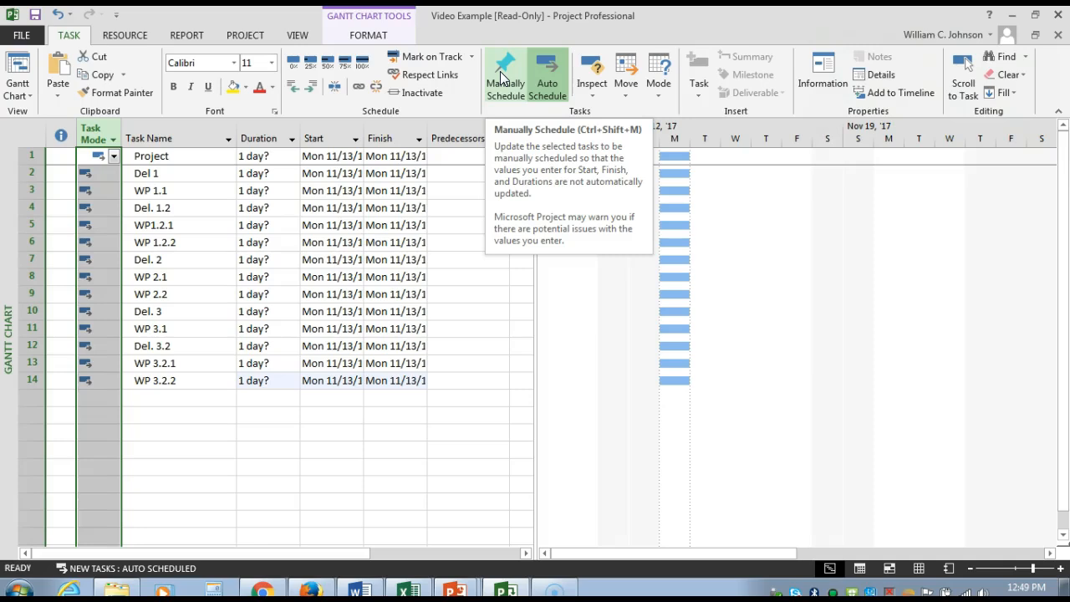
left_click(552, 76)
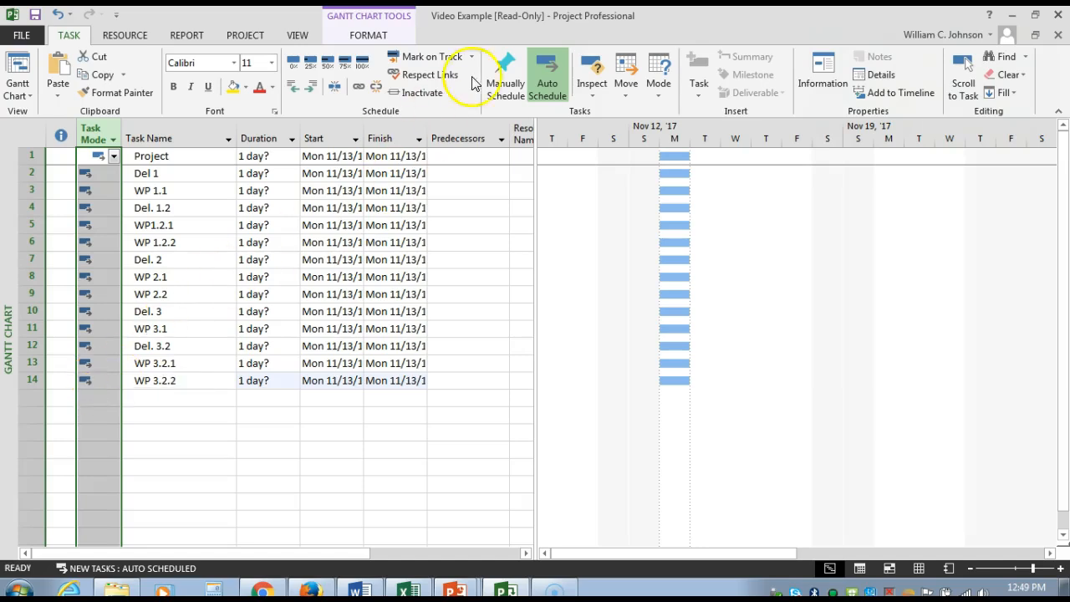
left_click(115, 177)
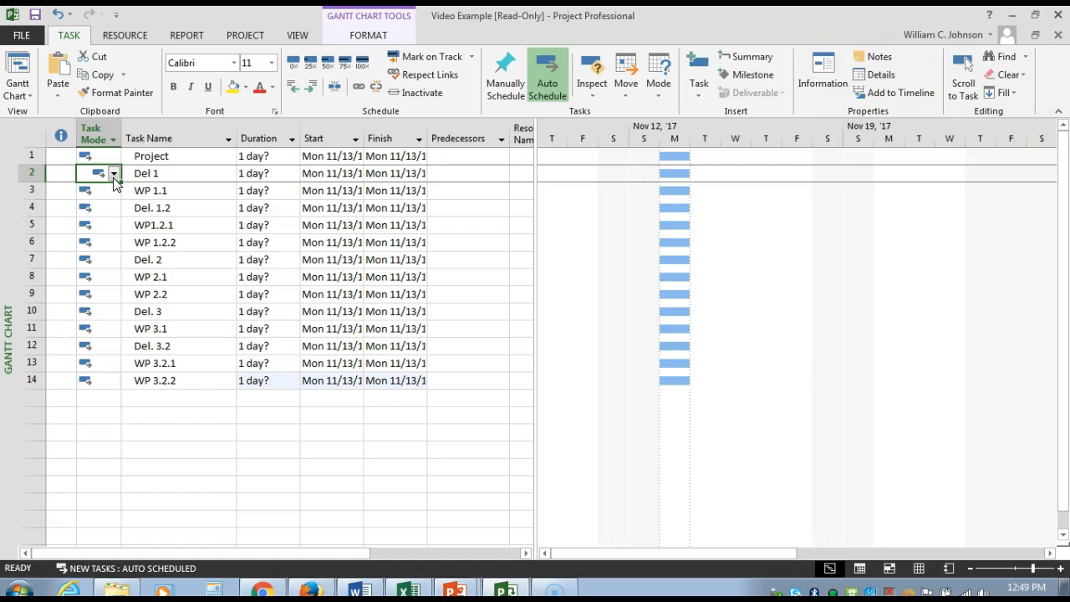
left_click(114, 175)
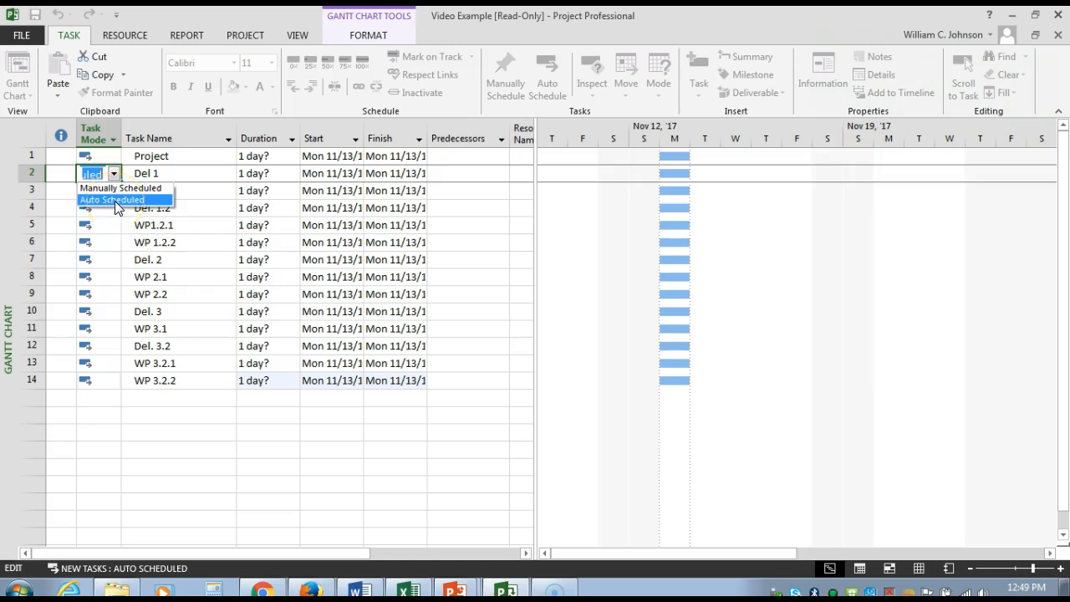
left_click(82, 442)
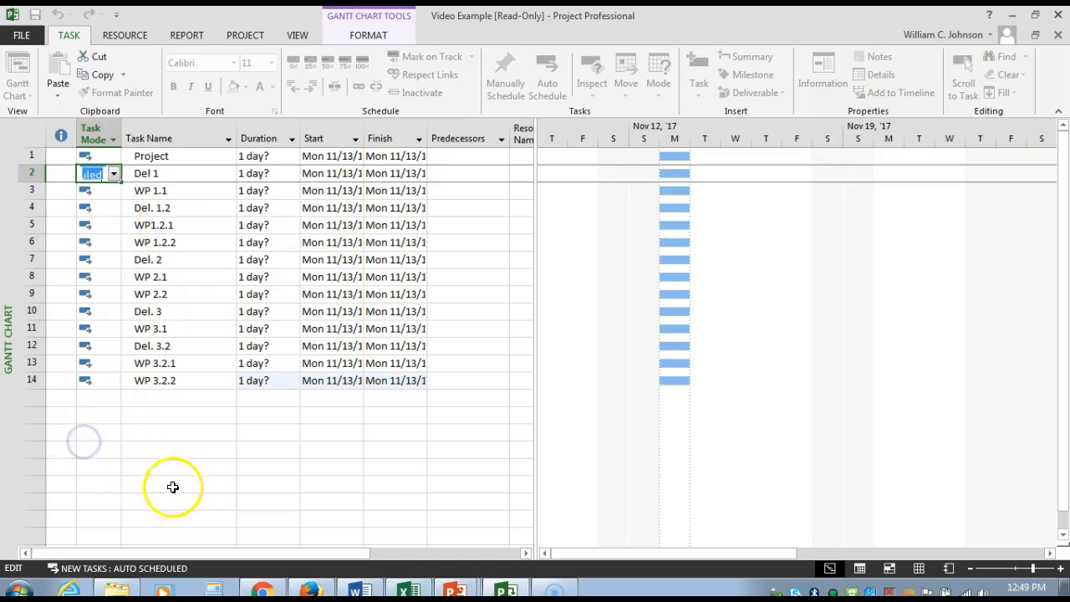
left_click(147, 481)
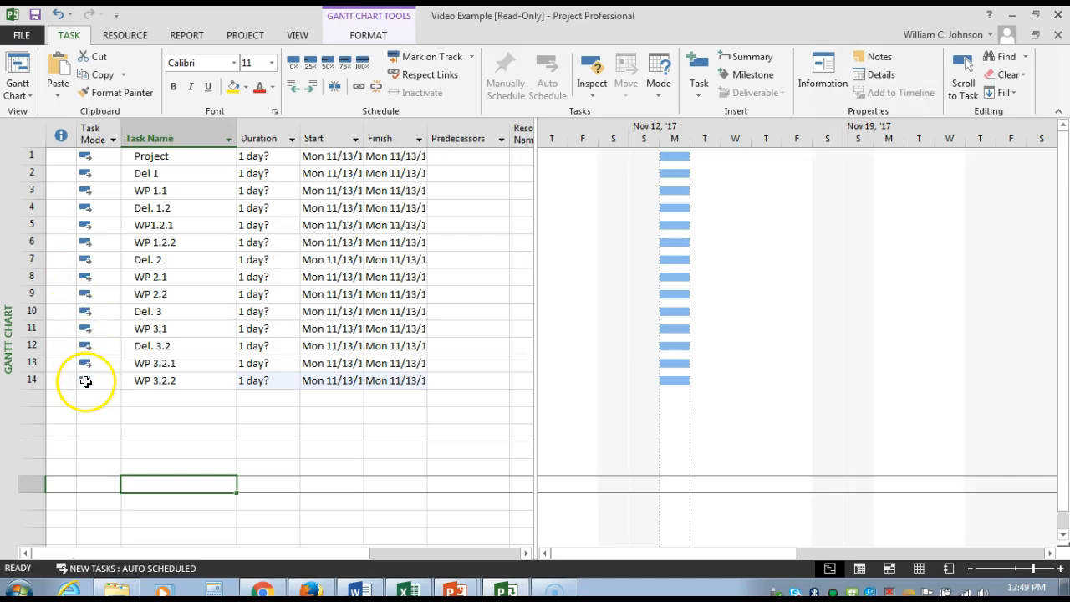
Step: Examine the tasks' durations and start dates against their bars in the Gantt chart
left_click(276, 133)
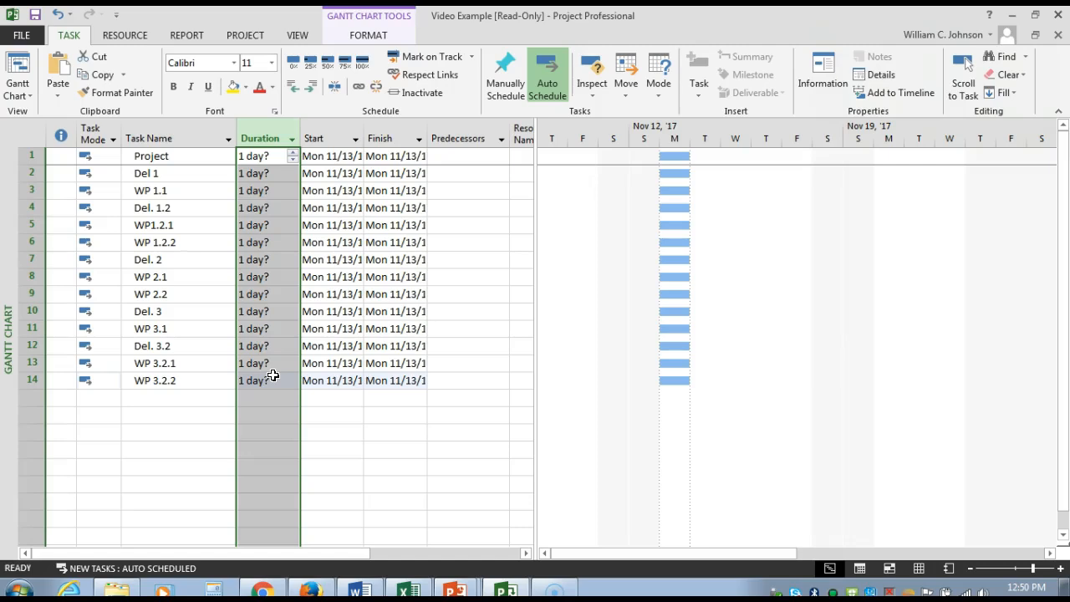
left_click(337, 133)
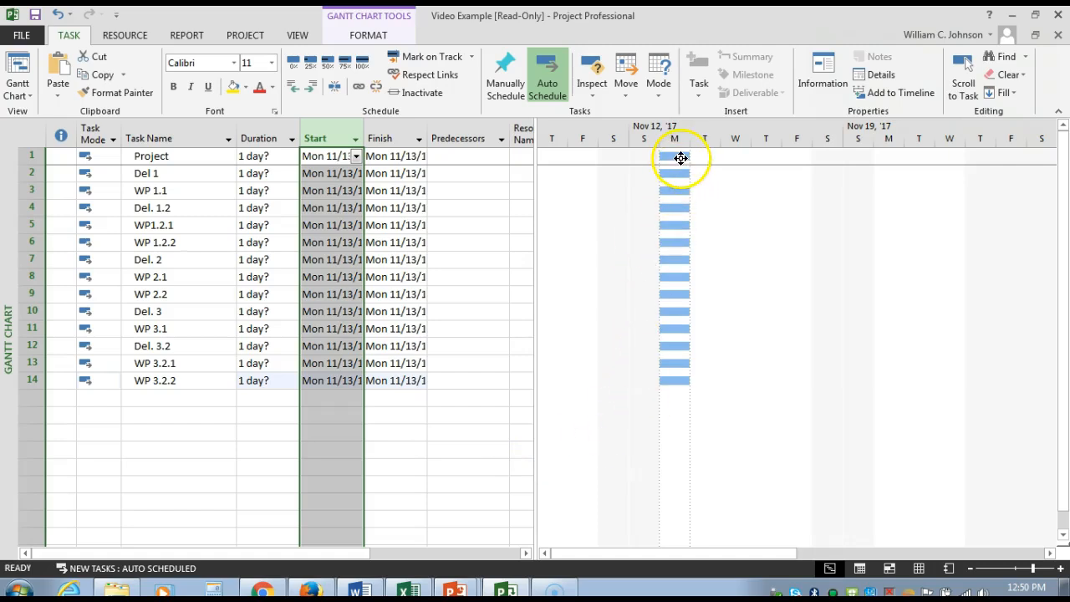
mouse_move(679, 155)
mouse_move(674, 177)
left_click(676, 275)
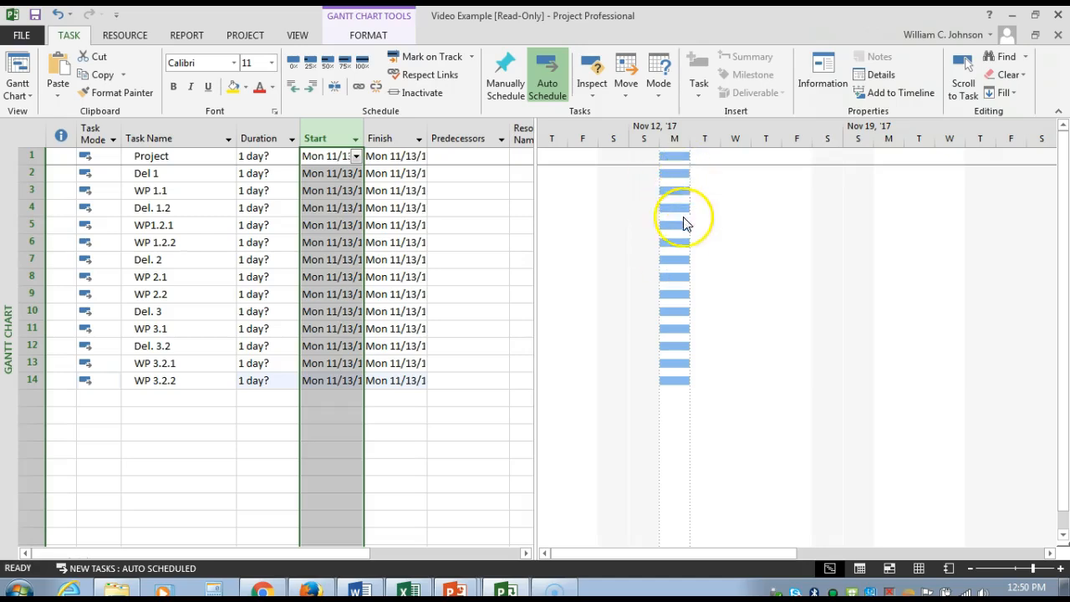
mouse_move(685, 365)
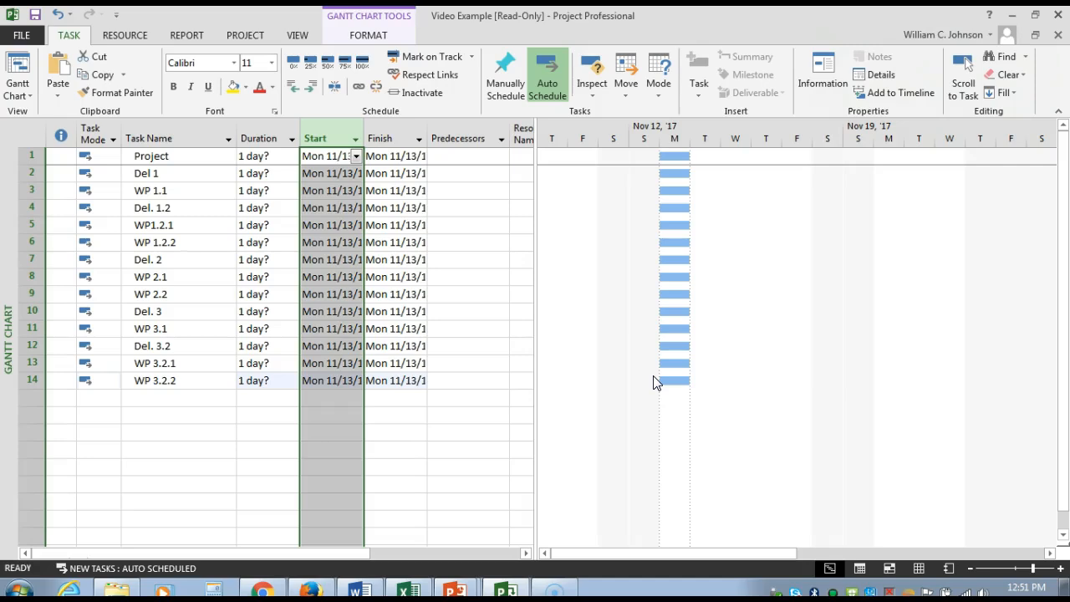
Step: Indent Del 1 one level to make it a subtask of Project
left_click(164, 133)
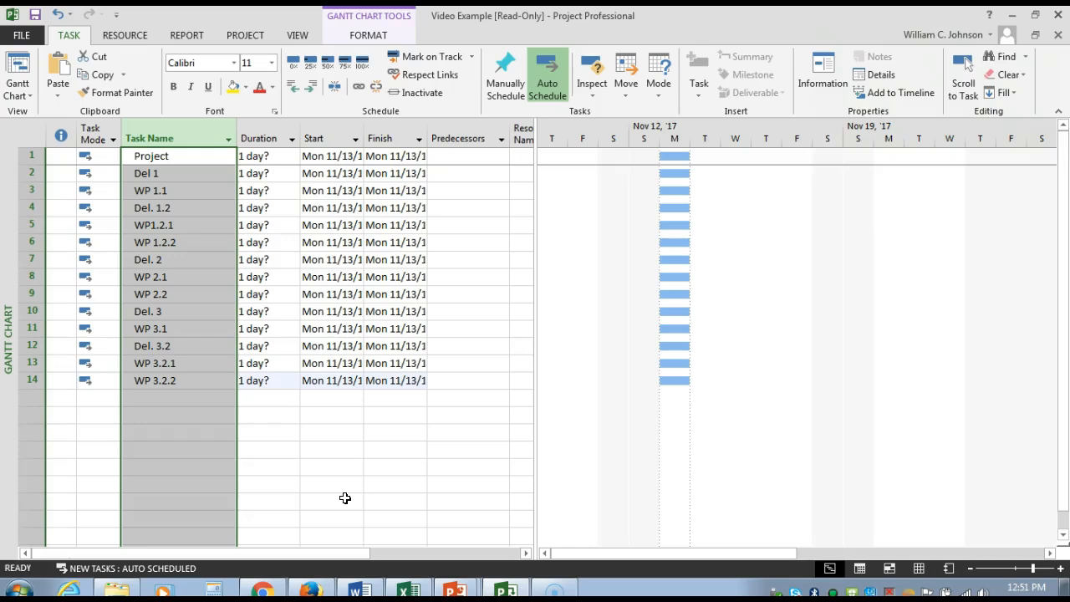
left_click(185, 155)
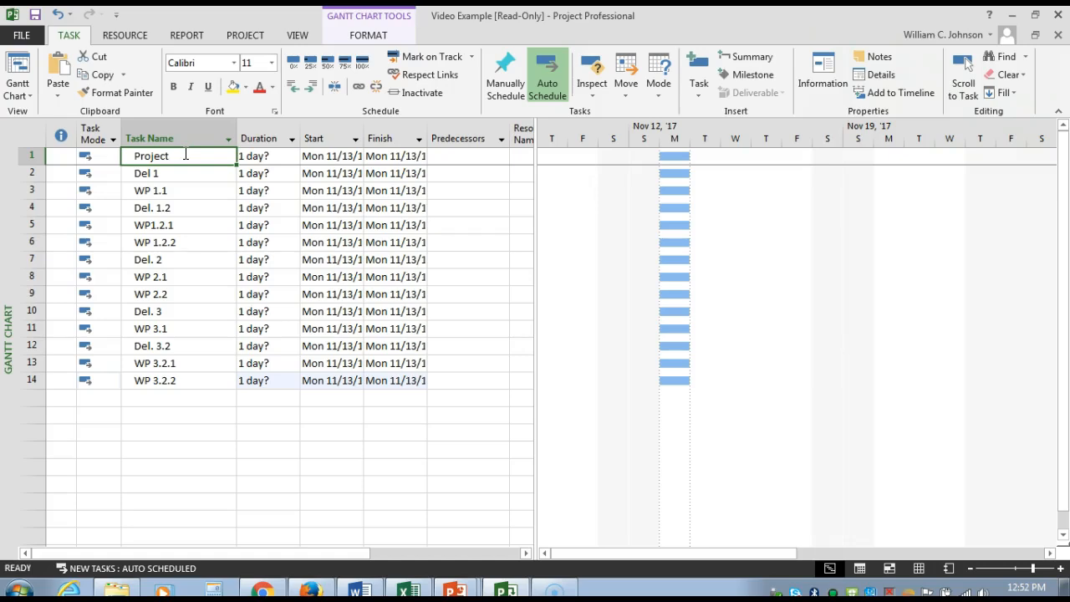
left_click(148, 174)
mouse_move(505, 589)
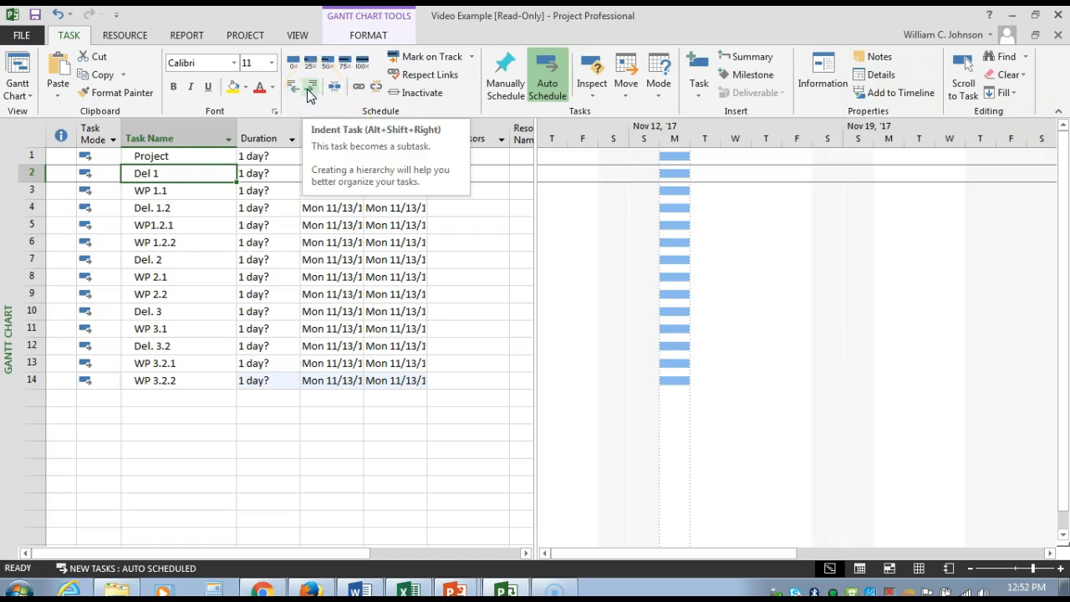
left_click(68, 38)
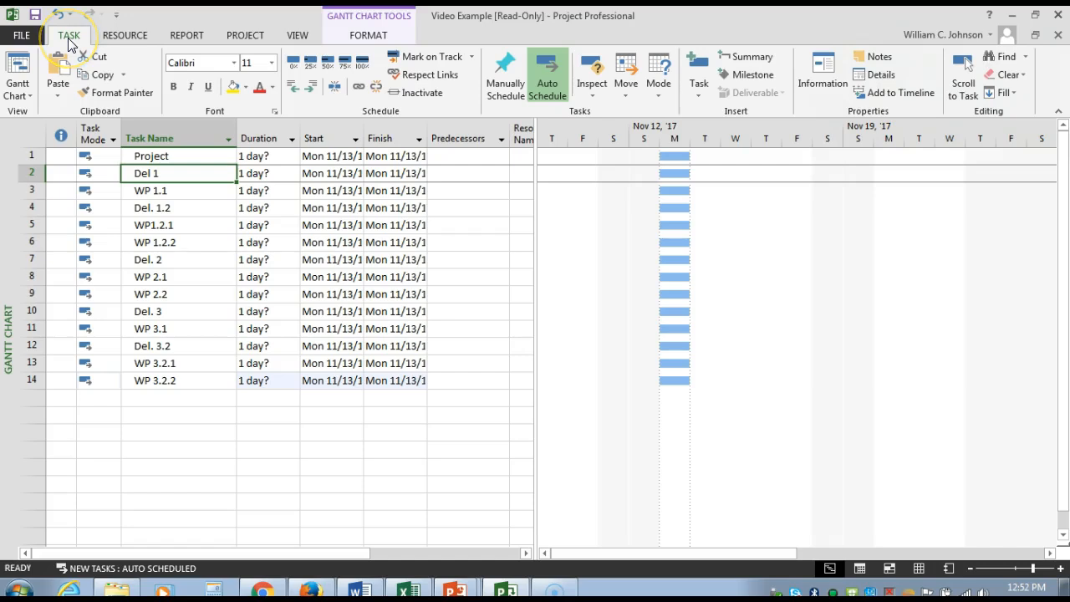
left_click(310, 89)
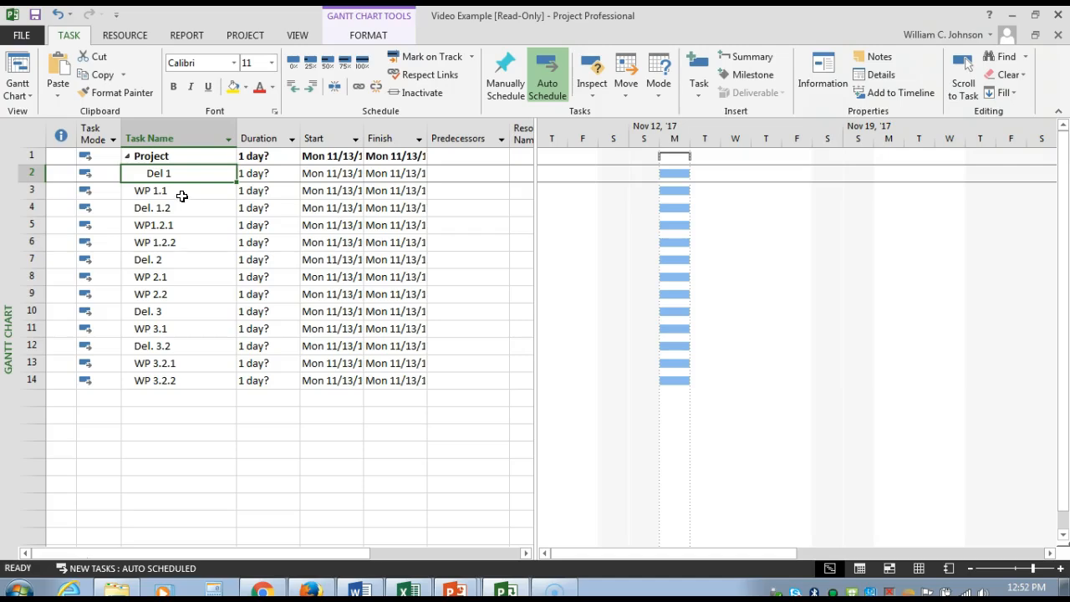
Step: Indent WP 1.1 and Del. 1.2 to make both of them subtasks of Del 1
left_click(181, 194)
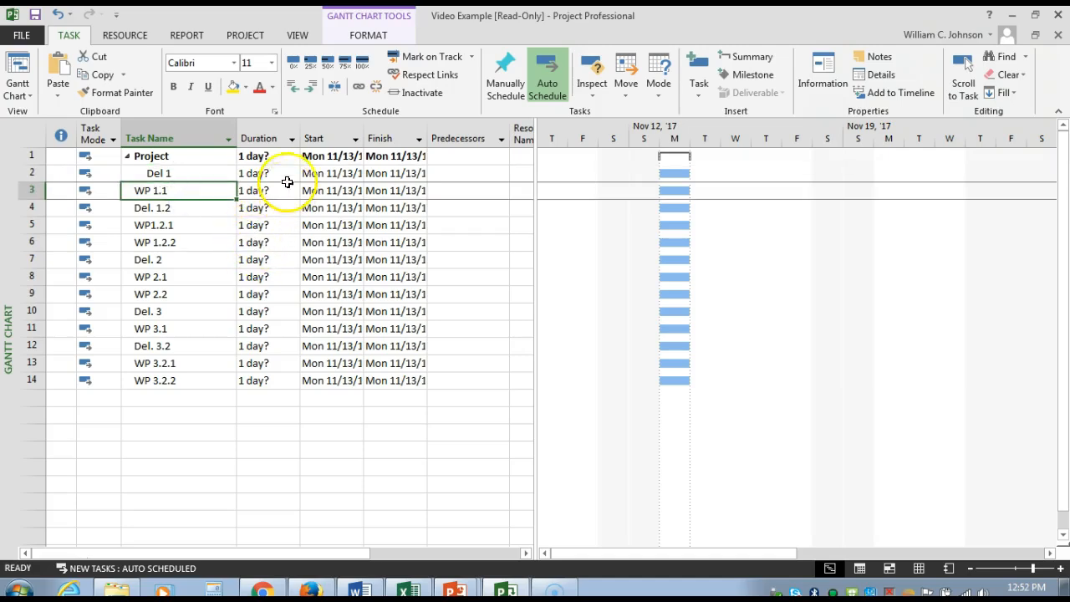
left_click(310, 90)
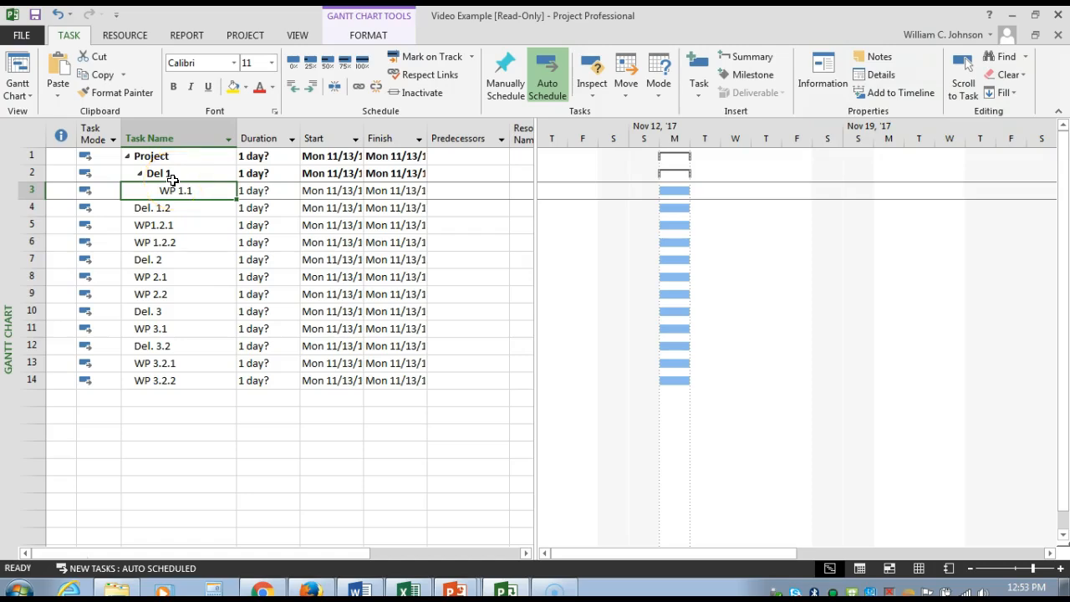
left_click(693, 192)
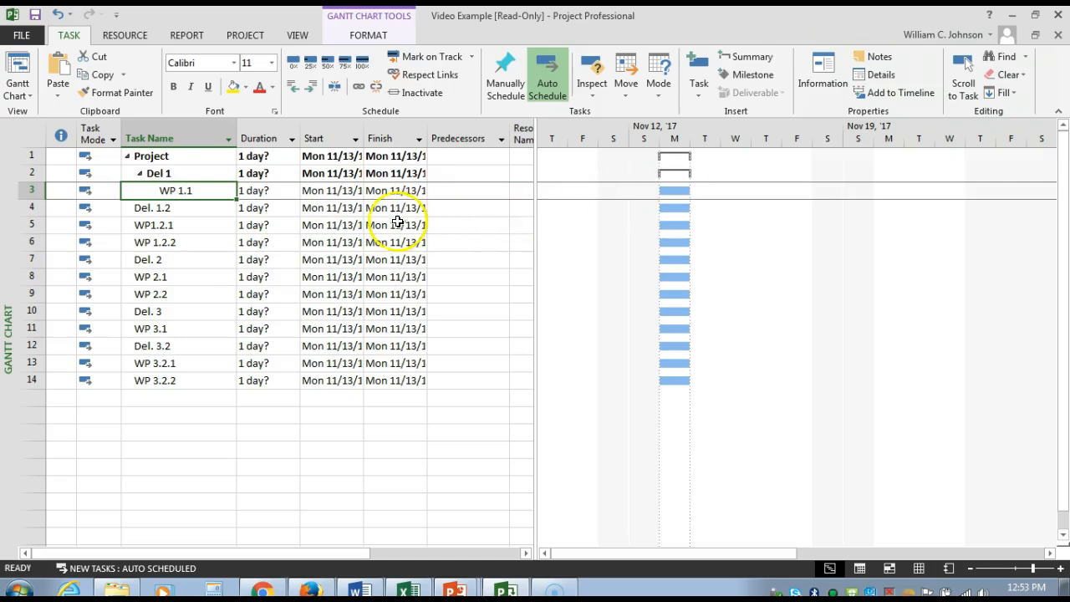
left_click(171, 209)
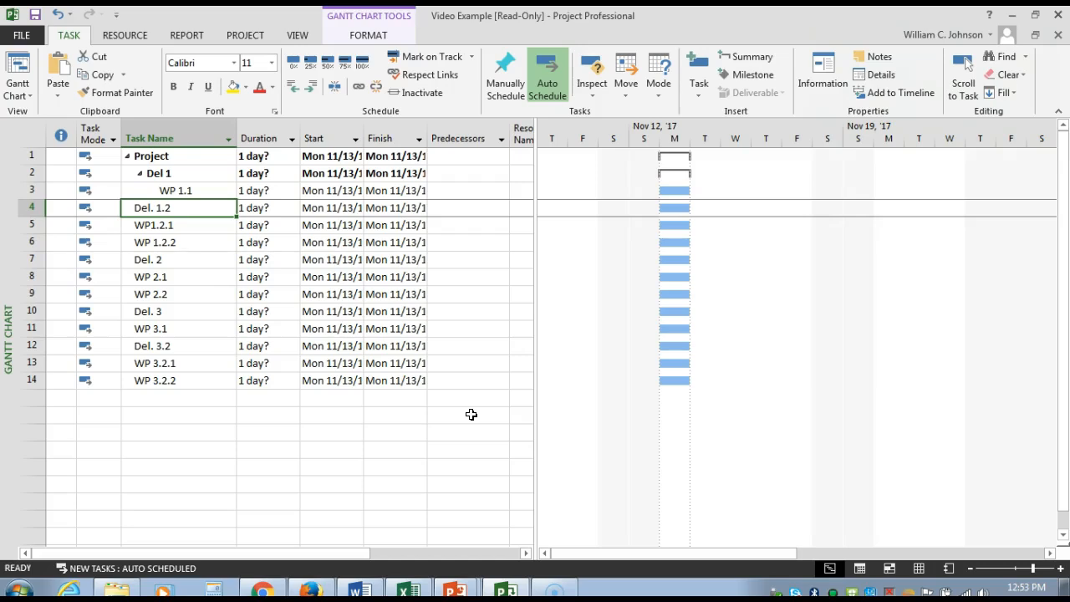
left_click(313, 89)
left_click(313, 88)
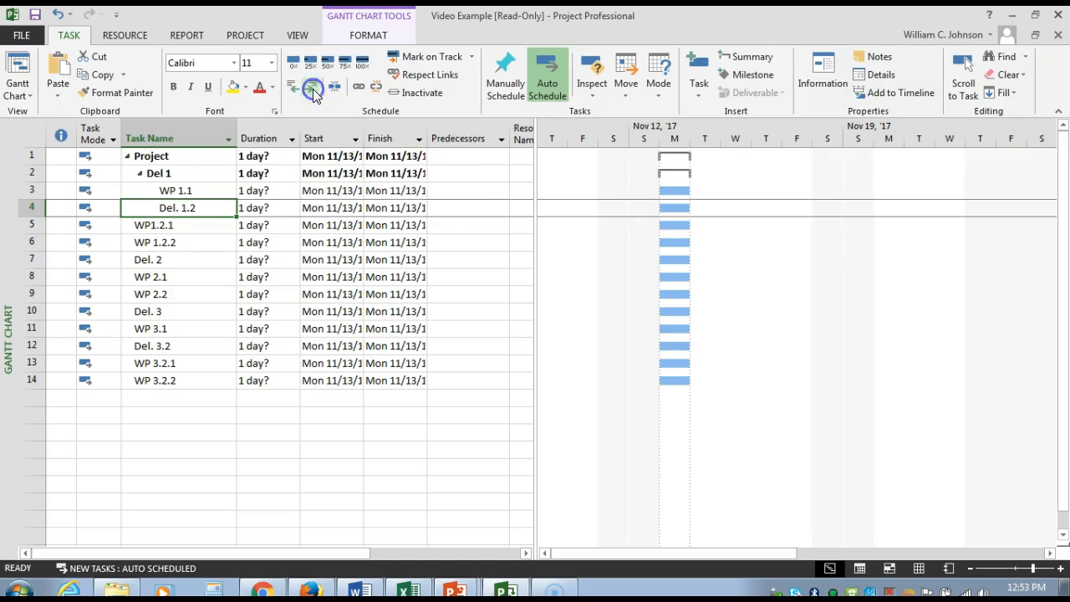
Step: Indent WP1.2.1 and WP 1.2.2 together by two levels to make them subtasks of Del. 1.2
left_click(177, 228)
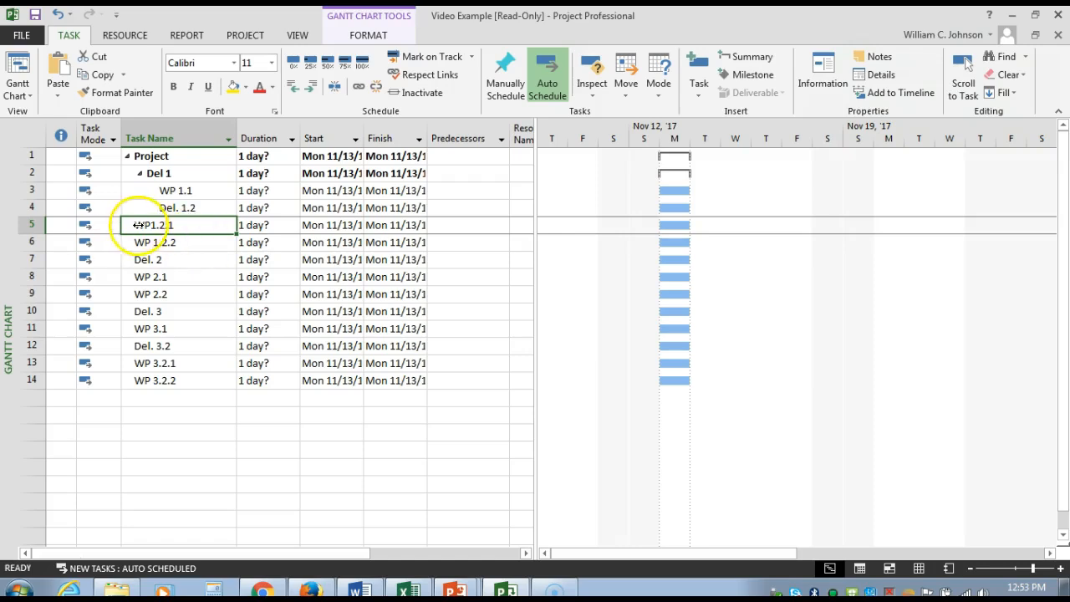
left_click(201, 225)
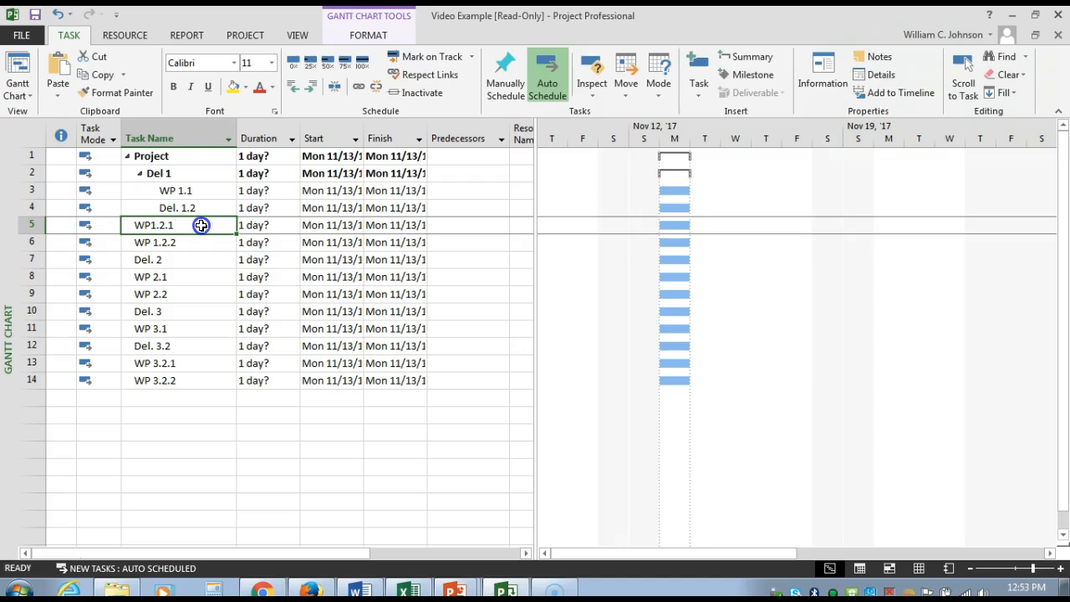
left_click_drag(201, 225, 207, 242)
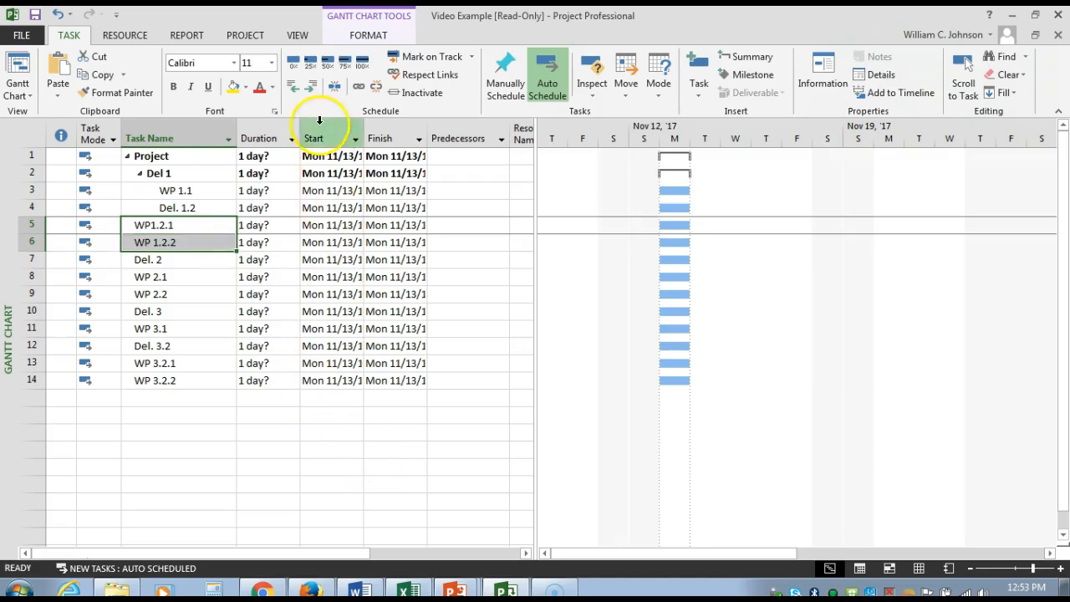
left_click(314, 88)
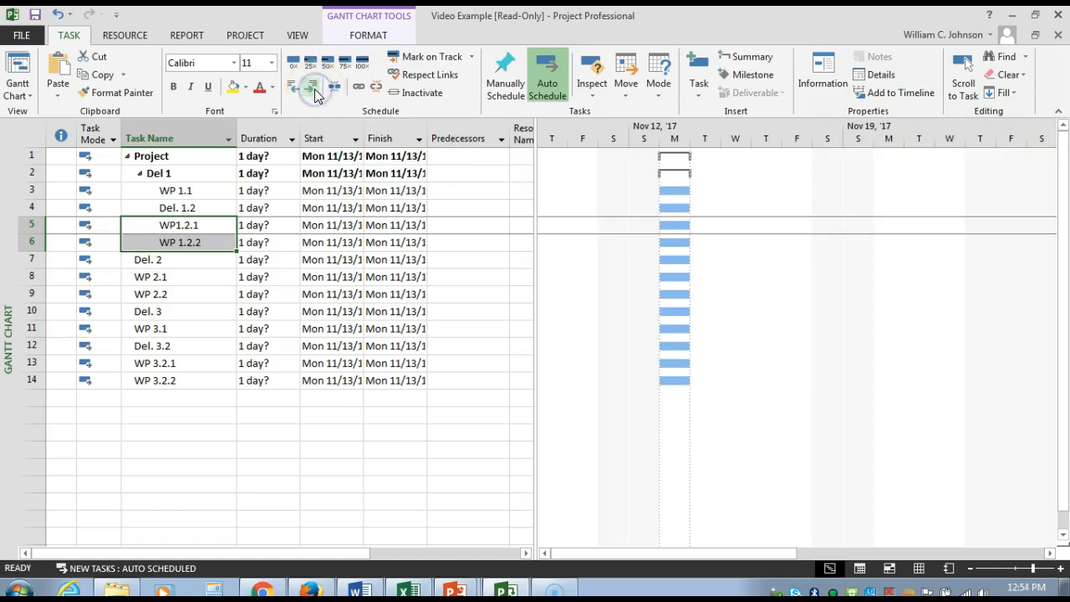
left_click(314, 88)
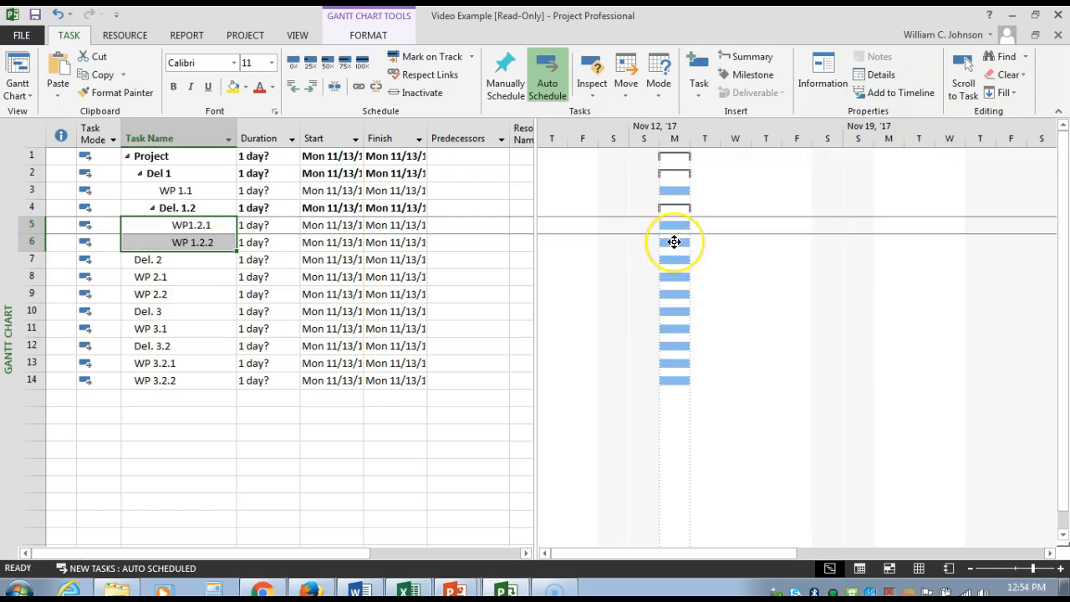
mouse_move(673, 242)
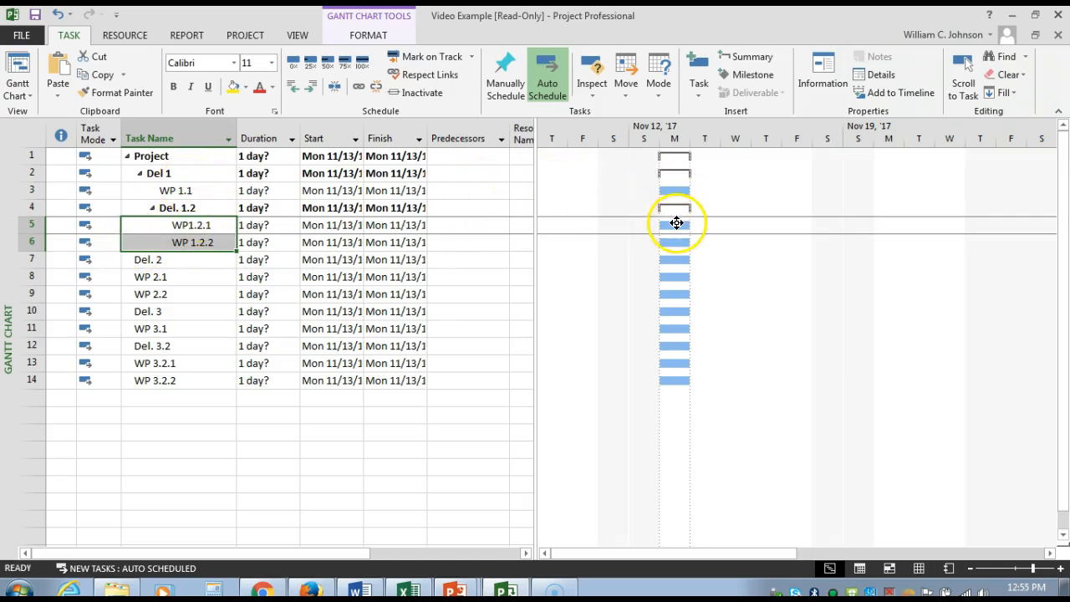
Step: Indent Del. 2 one level so it sits under Project at the same level as Del 1
left_click(161, 264)
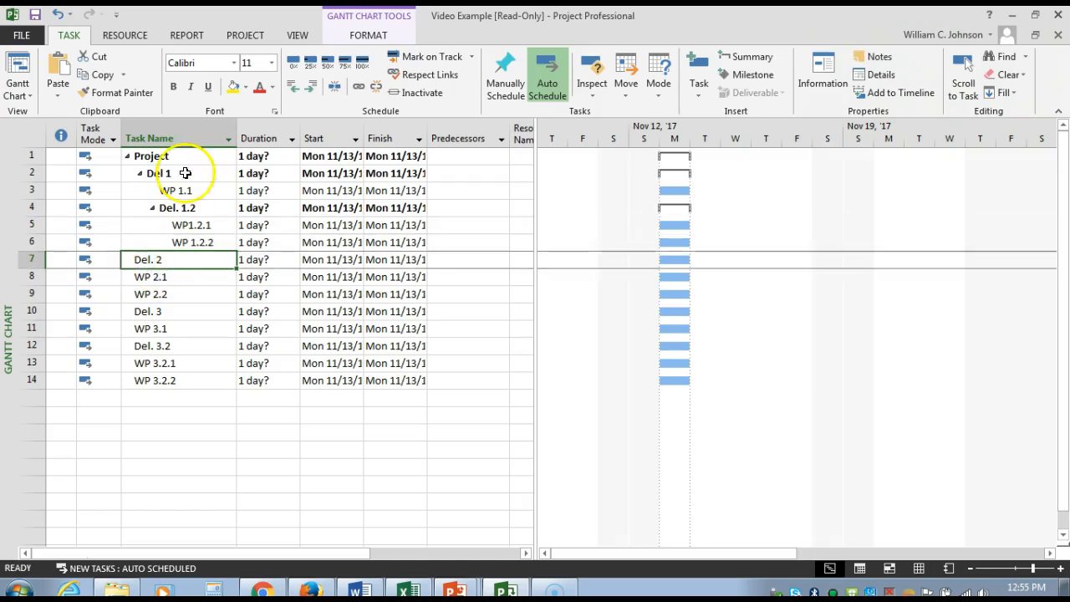
left_click(312, 89)
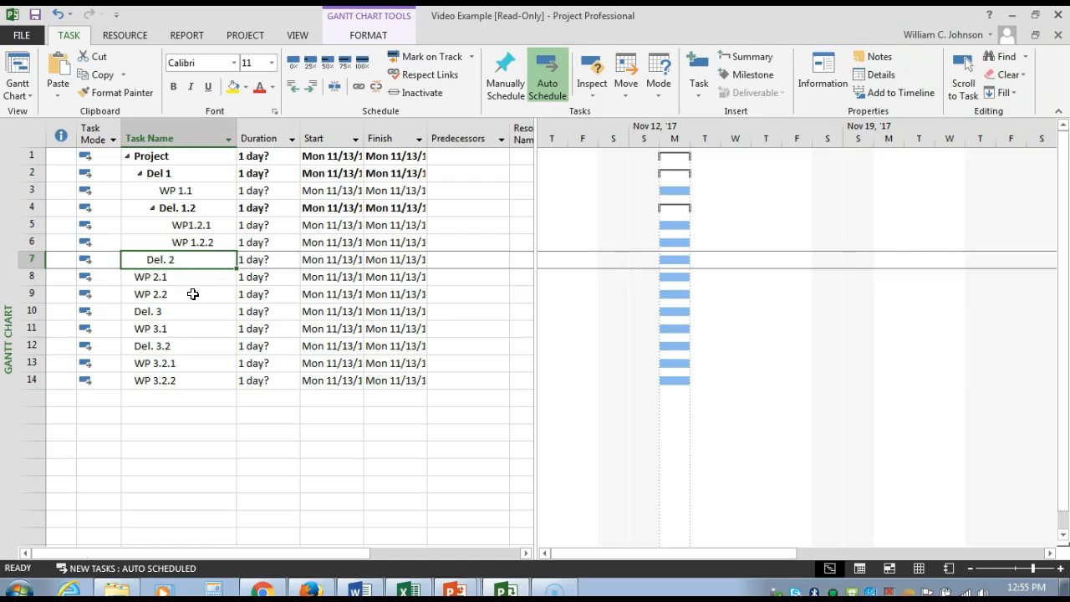
Step: Indent WP 2.1 and WP 2.2 together by two levels to make them subtasks of Del. 2
left_click_drag(193, 282, 194, 293)
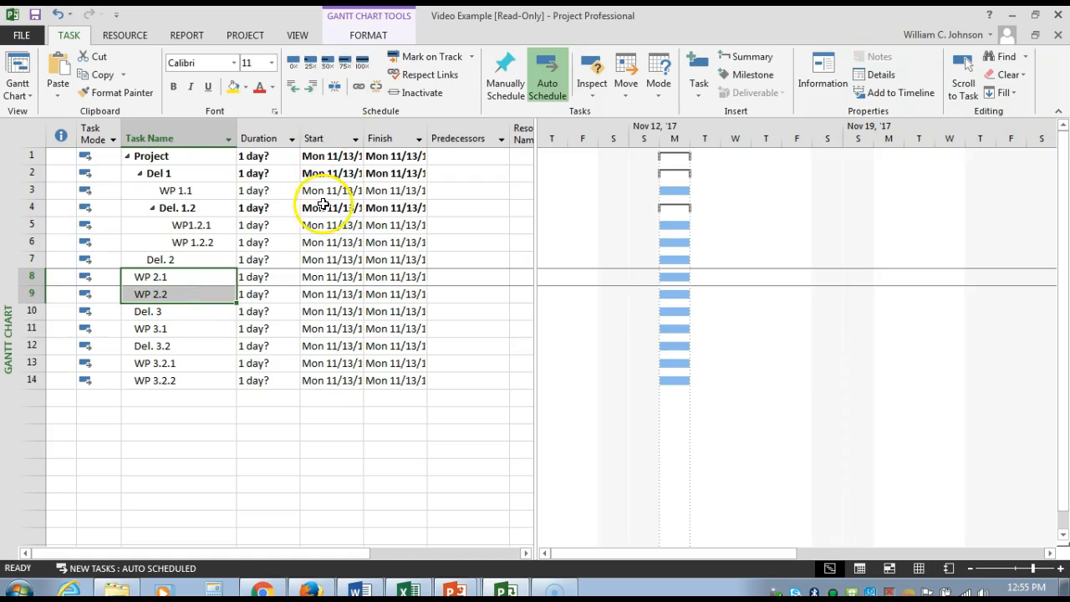
left_click(211, 278)
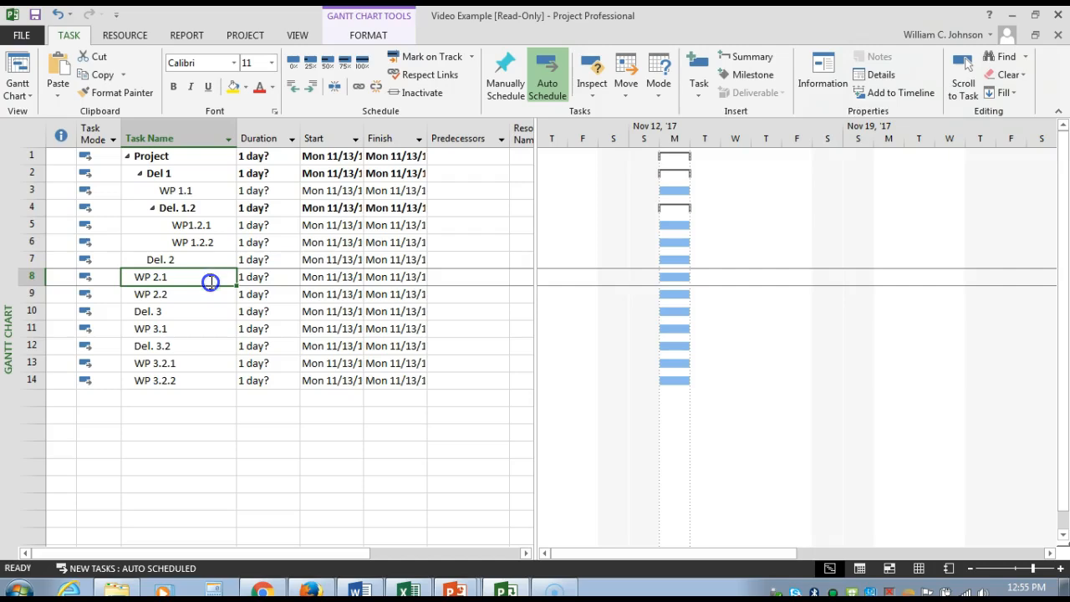
left_click_drag(211, 279, 210, 292)
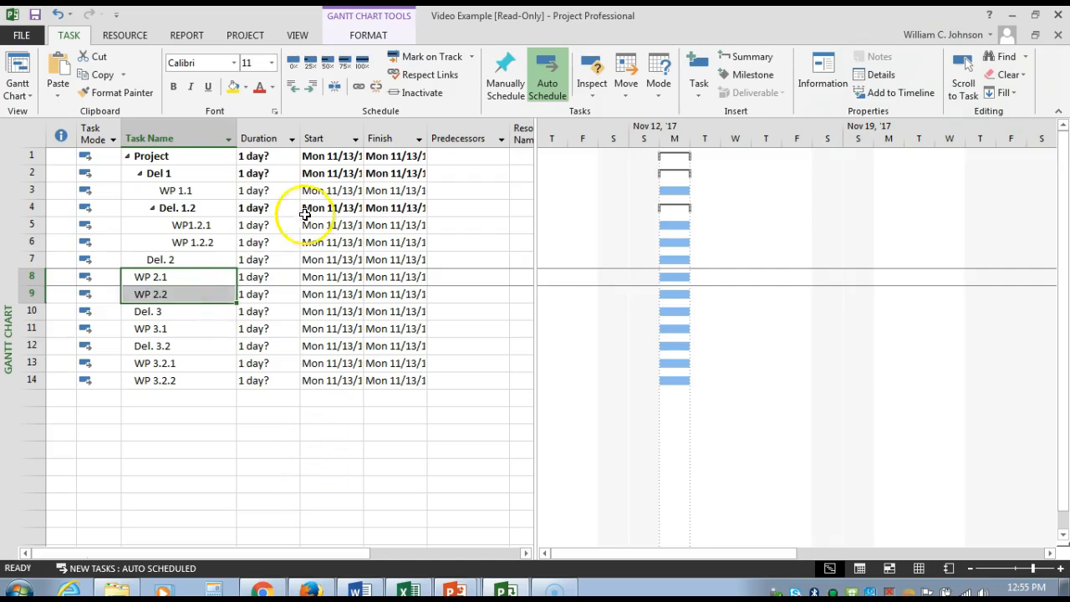
left_click(310, 86)
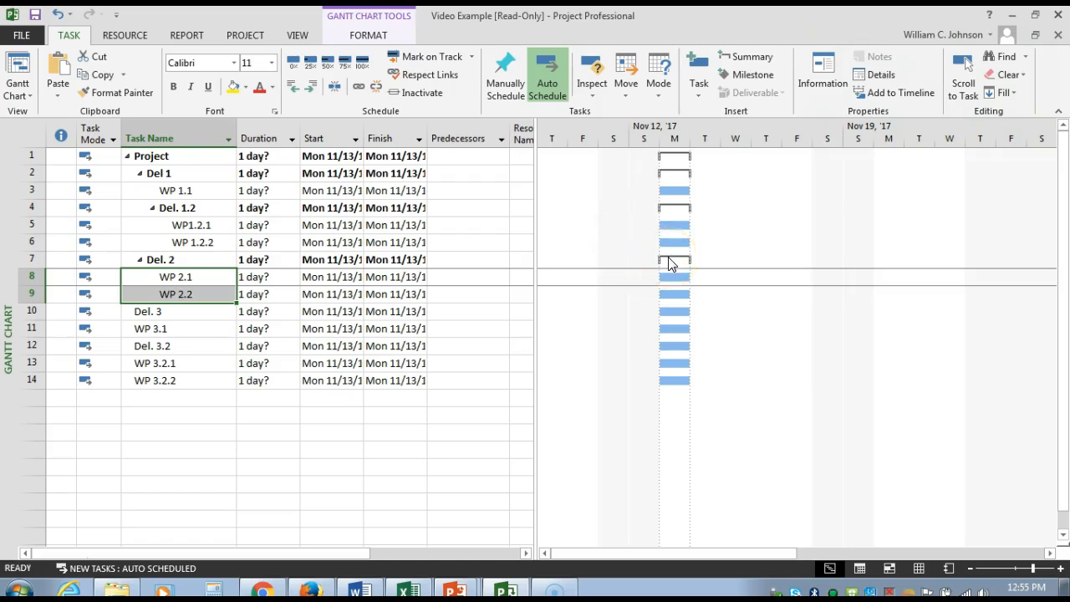
Step: Indent Del. 3 one level under Project and indent WP 3.1 two levels to make it a subtask of Del. 3
left_click(147, 311)
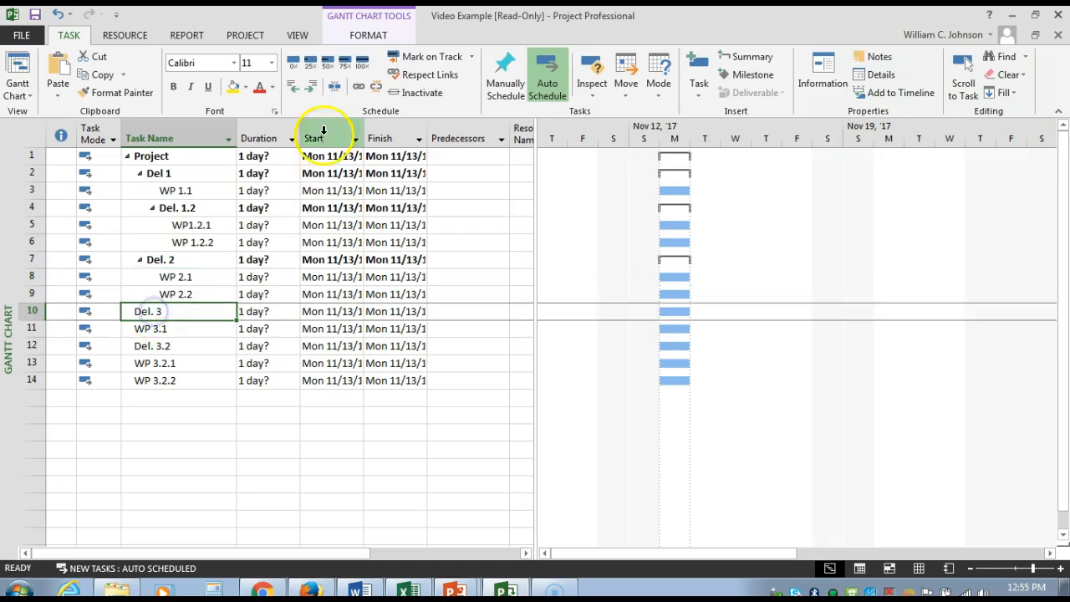
left_click(311, 87)
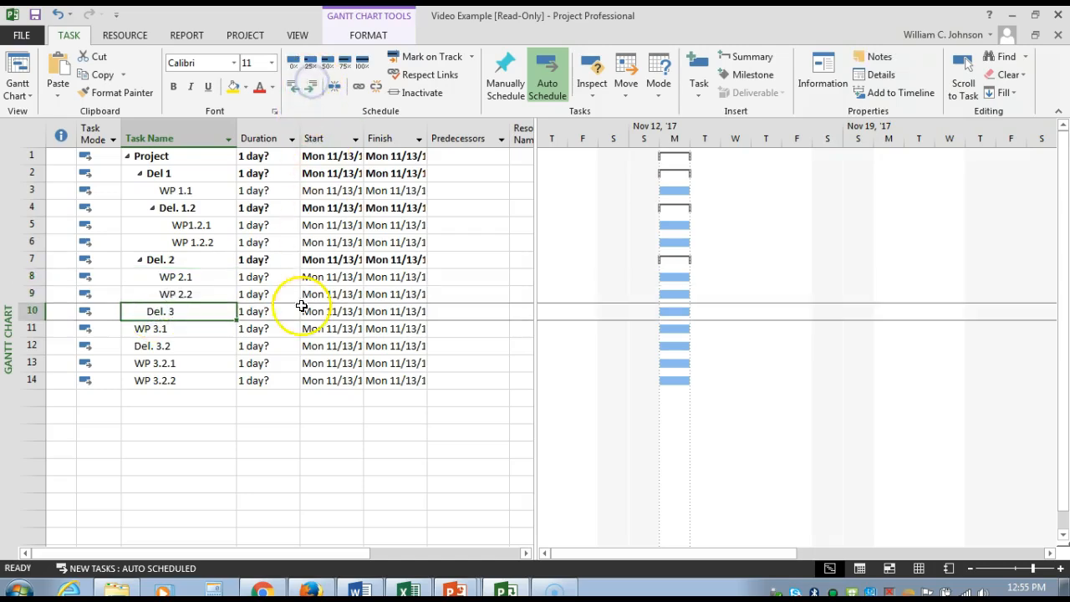
left_click(193, 334)
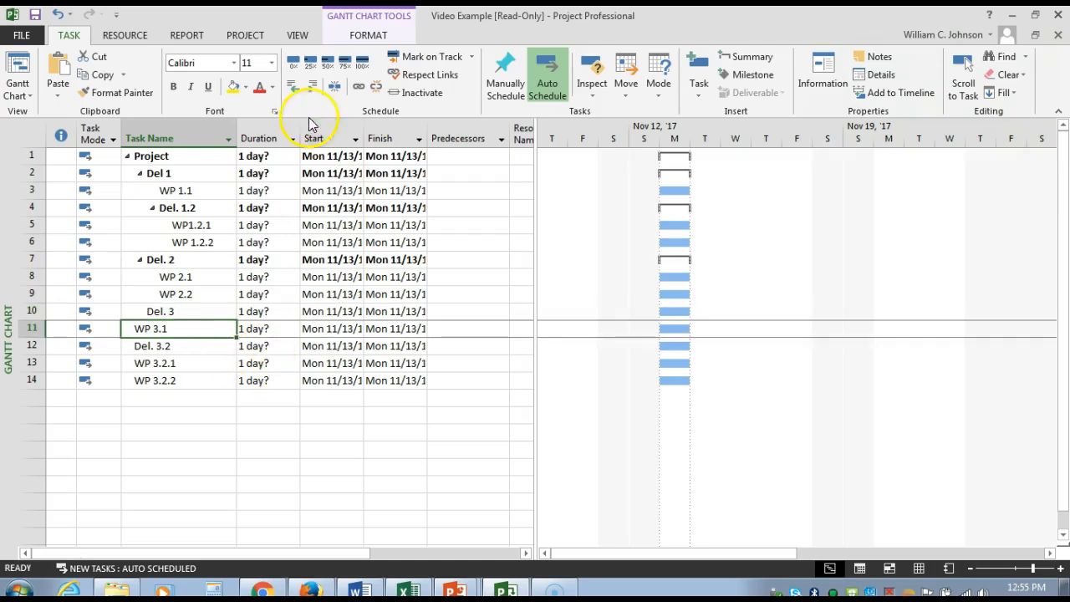
left_click(317, 87)
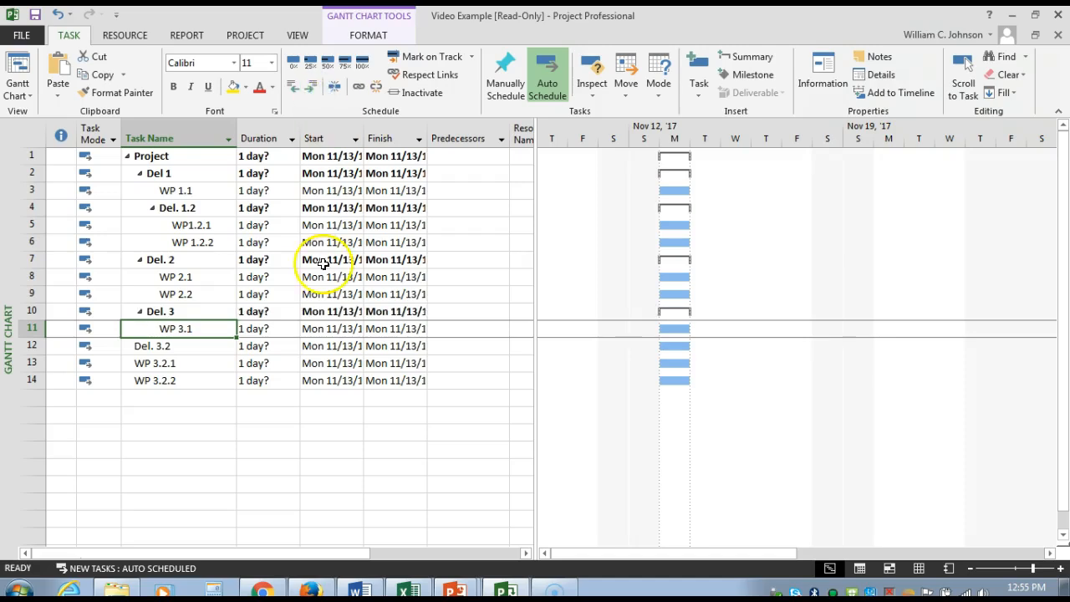
Step: Indent Del. 3.2 two levels to make it a subtask of Del. 3 alongside WP 3.1
left_click(179, 352)
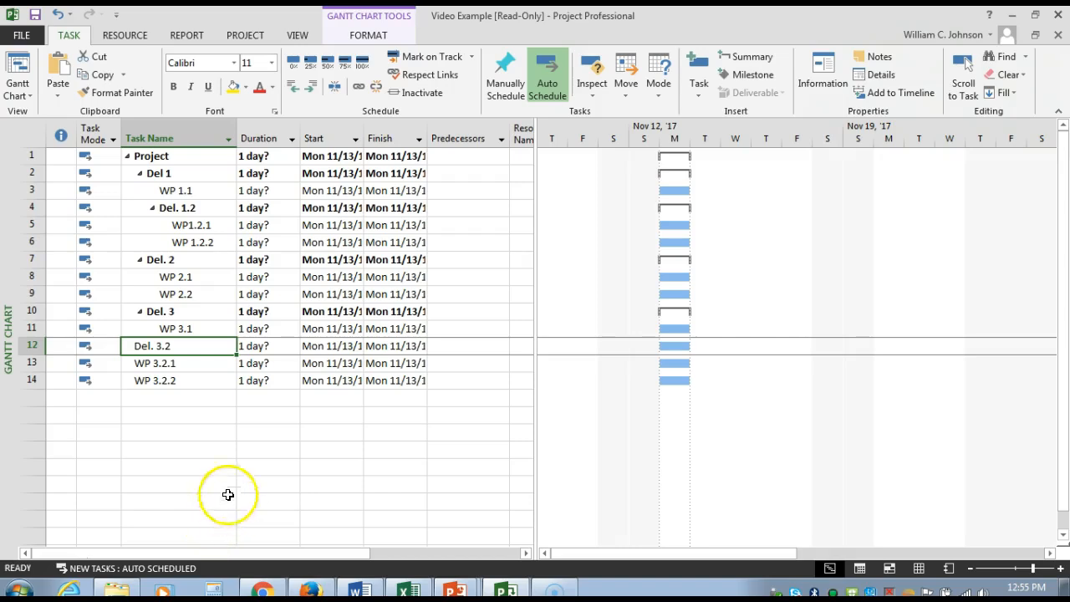
left_click(309, 89)
left_click(309, 89)
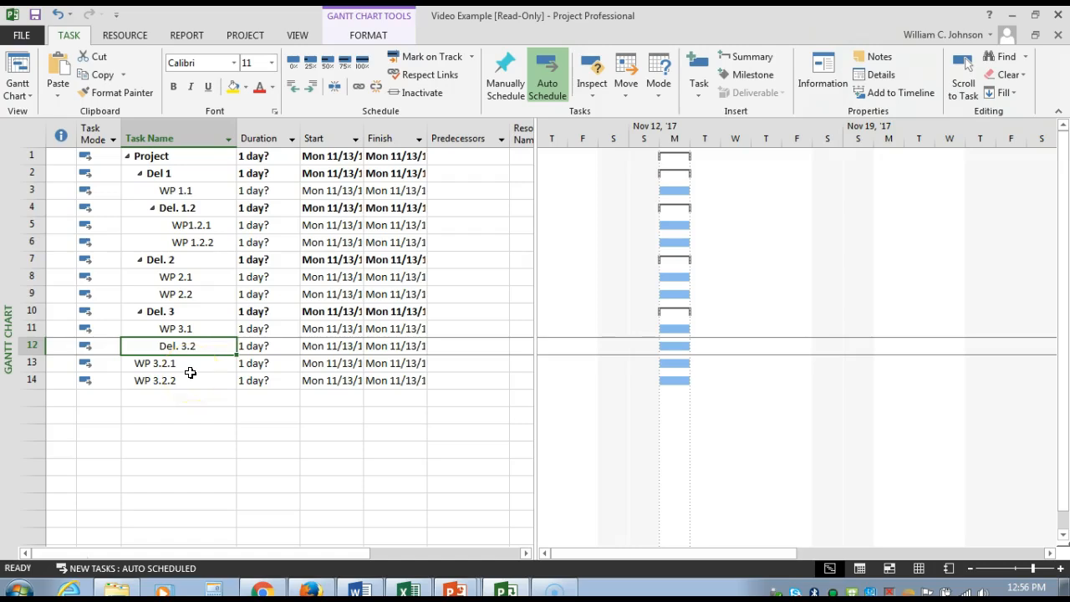
Step: Indent WP 3.2.1 and WP 3.2.2 together by three levels to make them subtasks of Del. 3.2
left_click(191, 368)
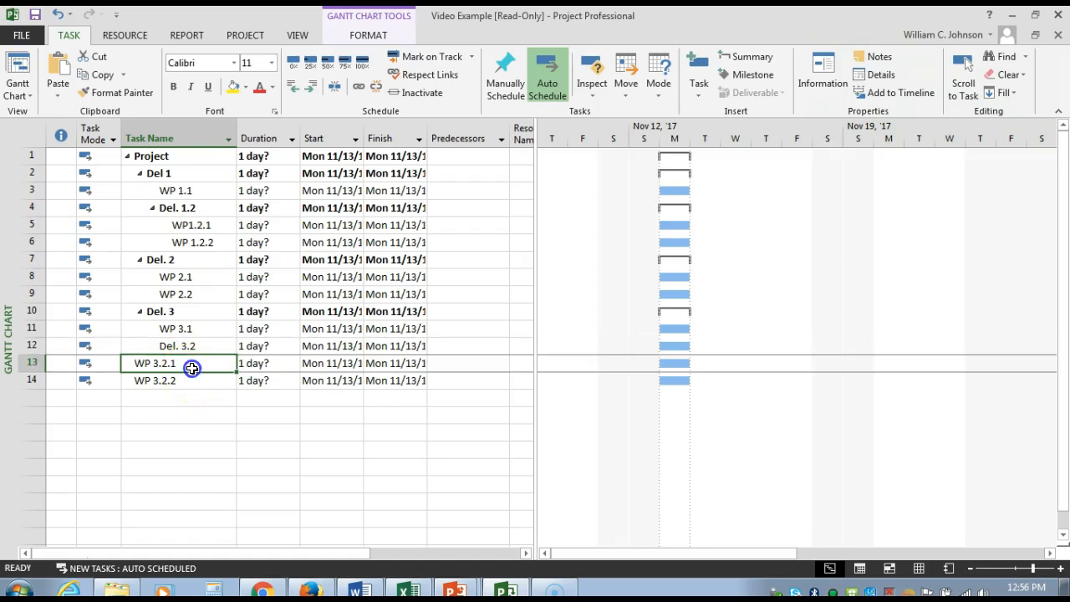
left_click_drag(192, 368, 191, 378)
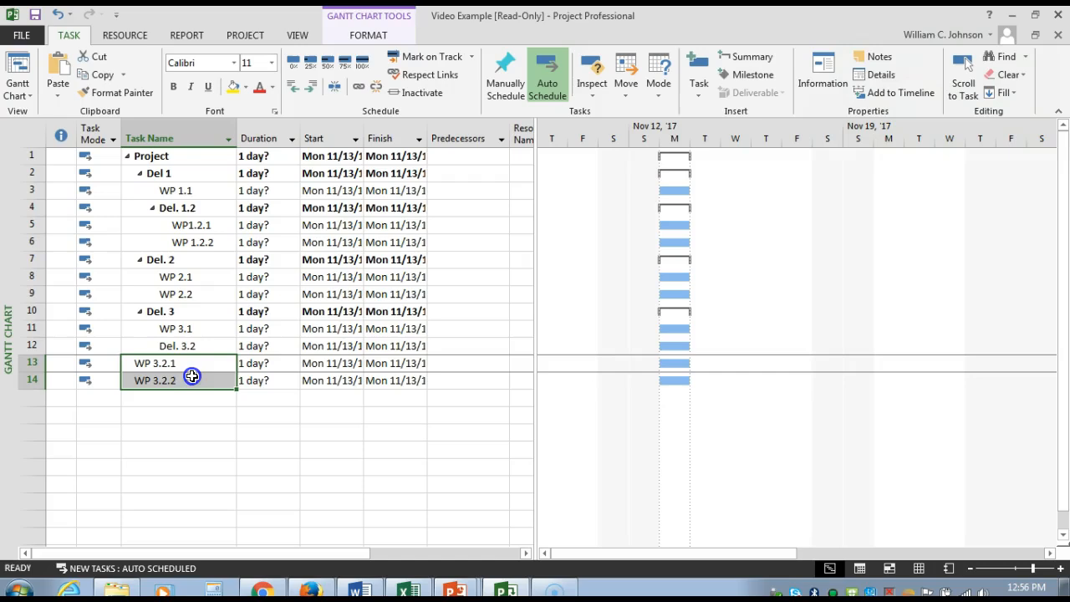
left_click(309, 89)
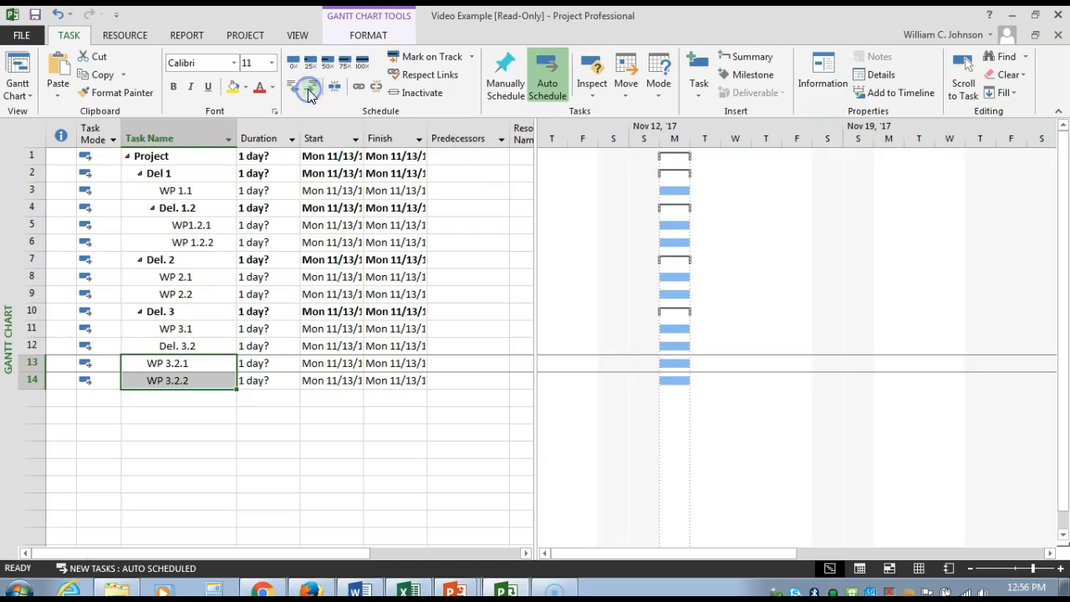
left_click(315, 91)
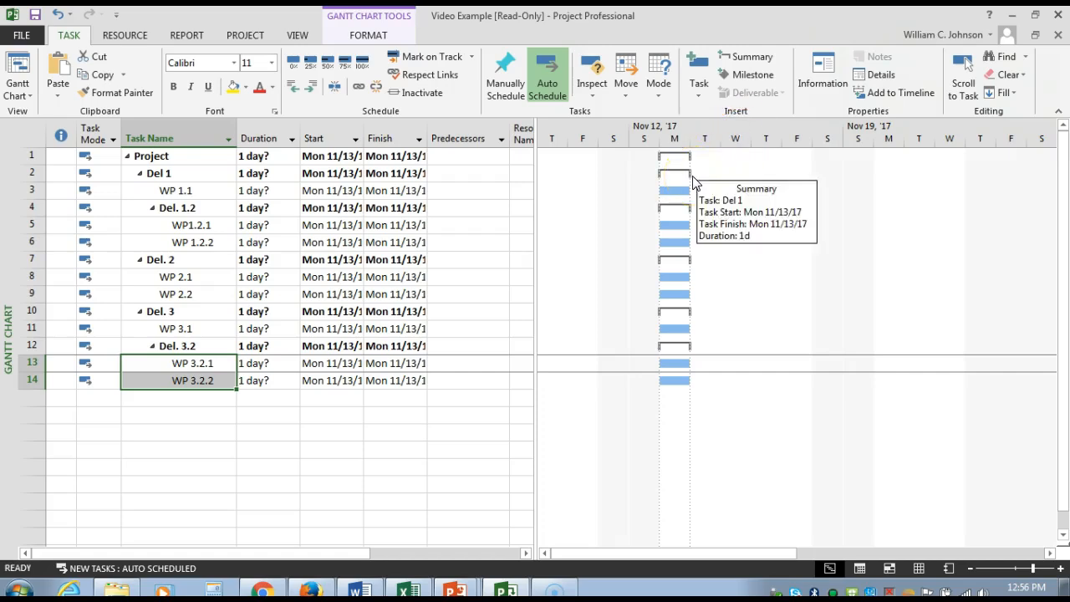
Step: Examine the task bars in the Gantt chart and the Duration, Start and Finish columns of the task list
mouse_move(689, 242)
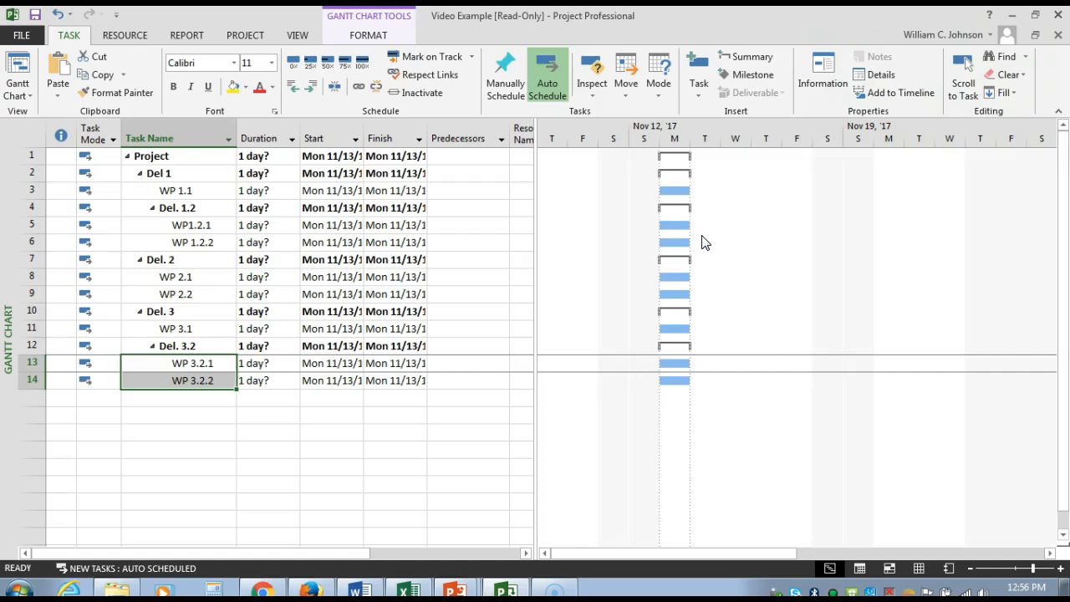
left_click(680, 241)
left_click(269, 125)
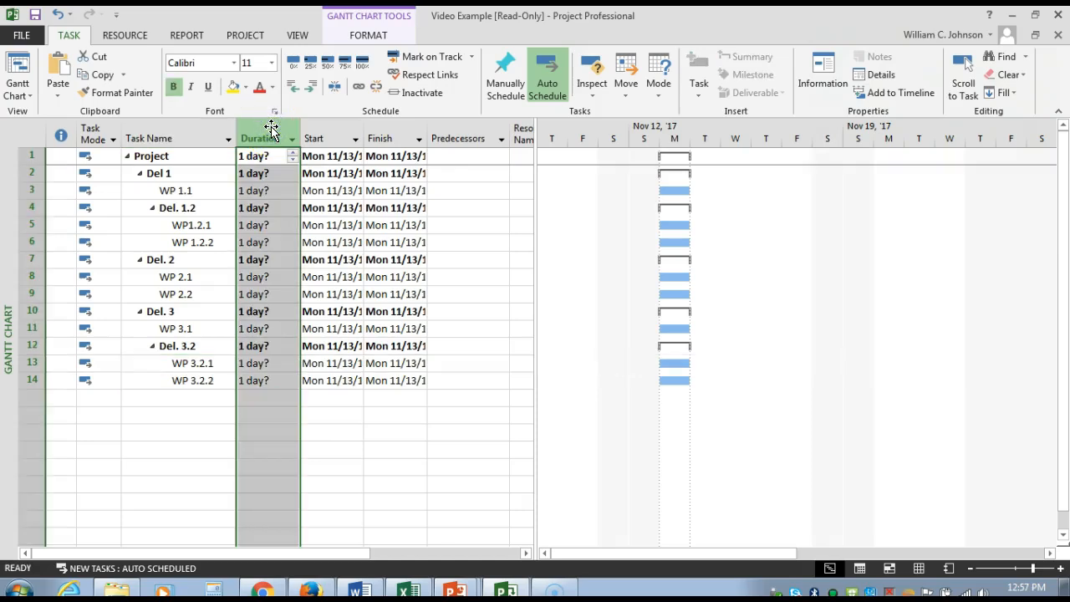
left_click(326, 127)
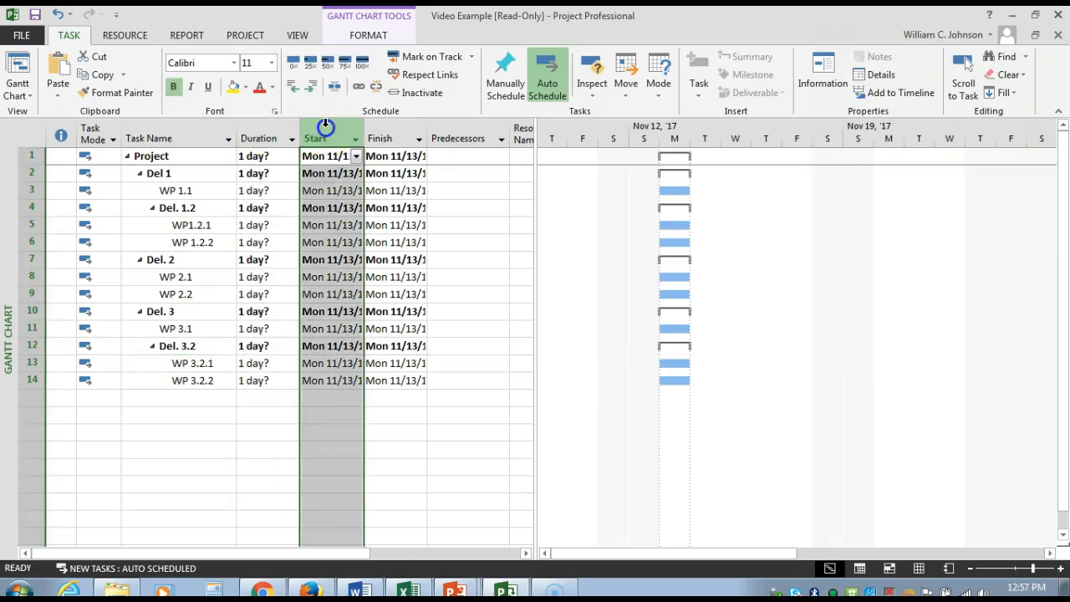
left_click_drag(328, 124, 380, 124)
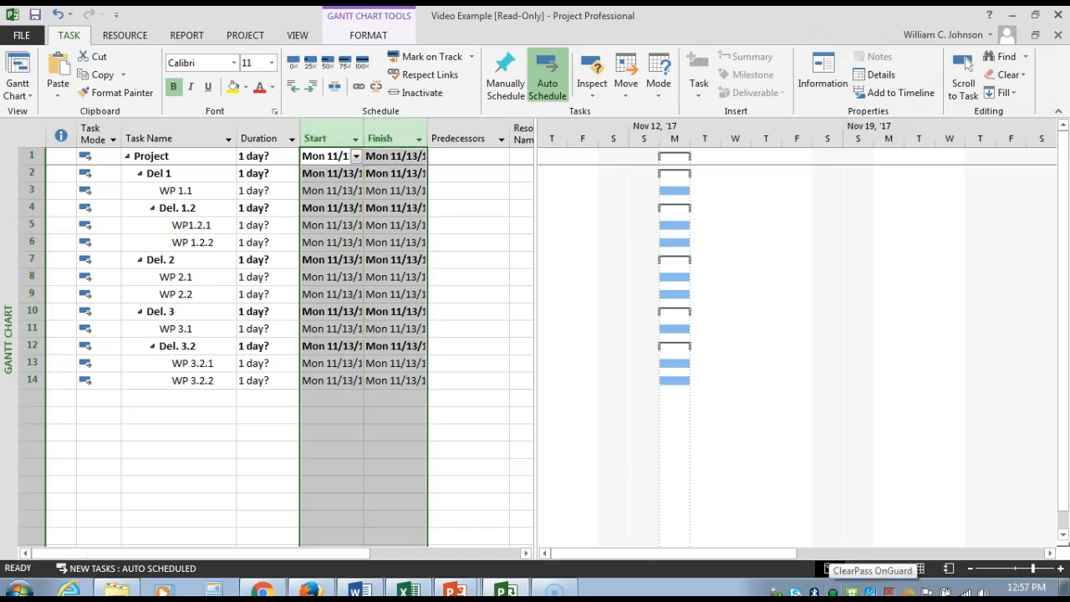
left_click(259, 121)
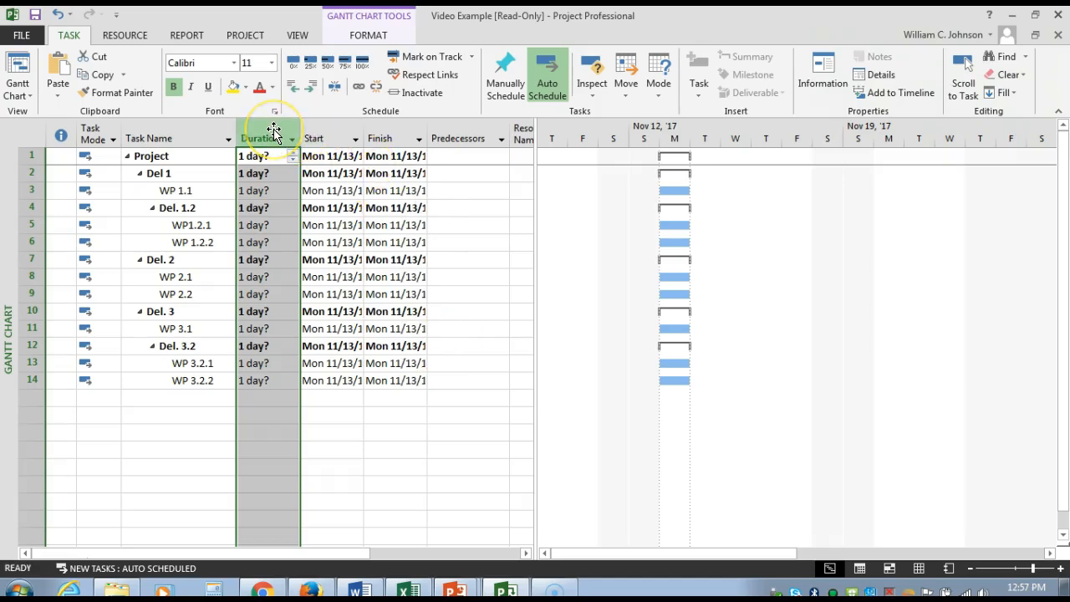
left_click(337, 125)
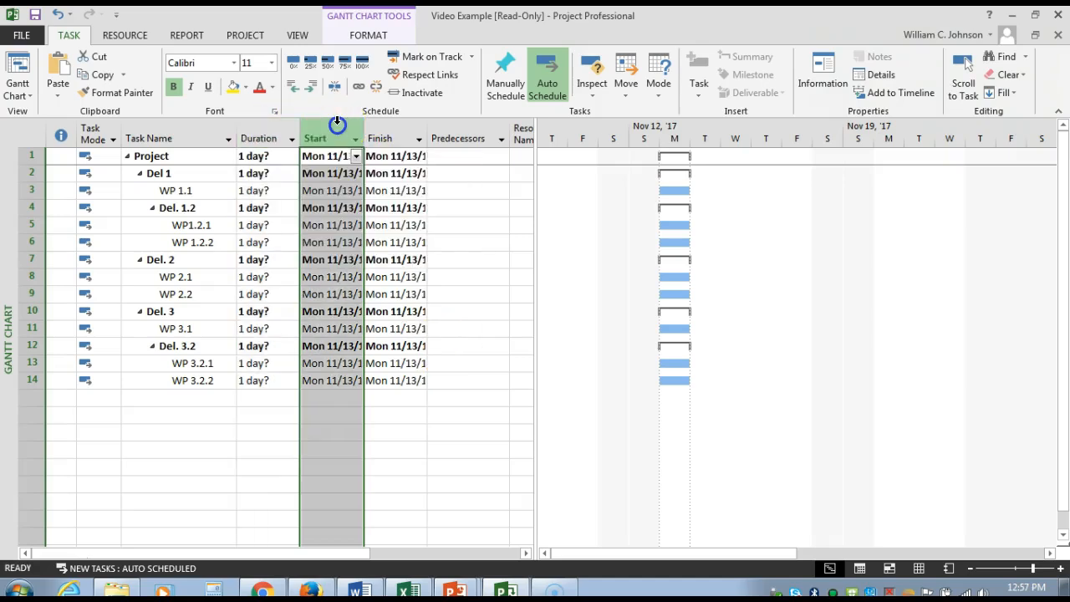
left_click_drag(337, 123, 379, 121)
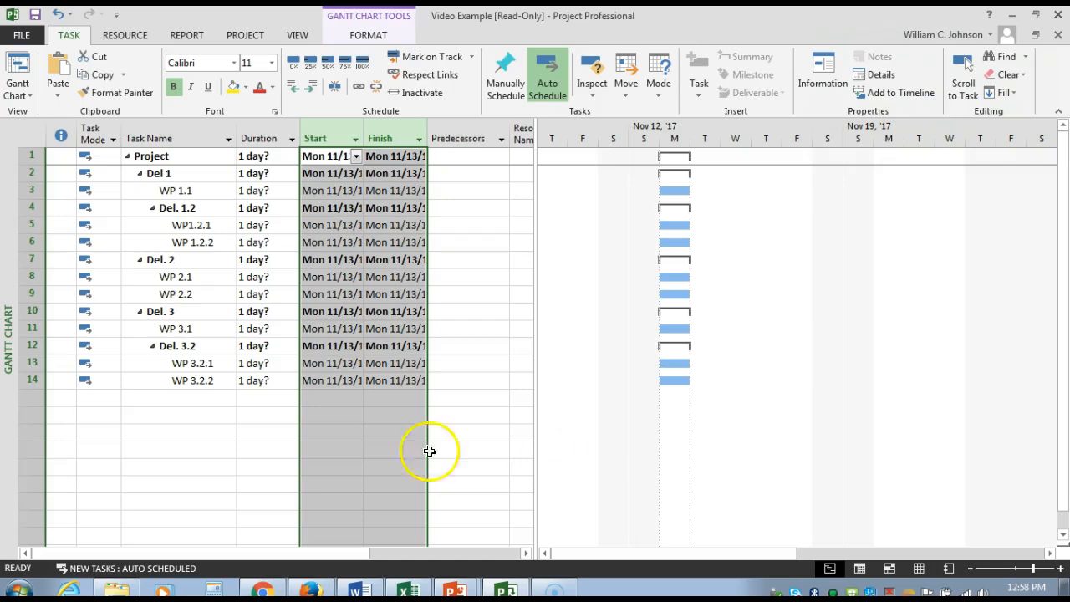
Step: Set the duration of WP 1.1 to 2 days and check its bar in the Gantt chart
left_click(255, 191)
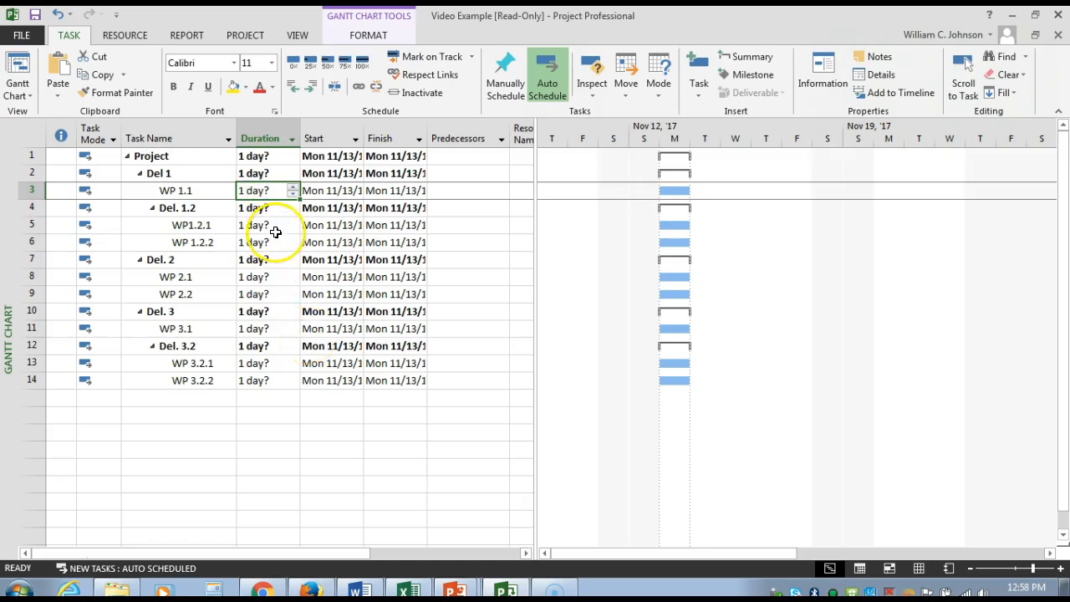
left_click(293, 189)
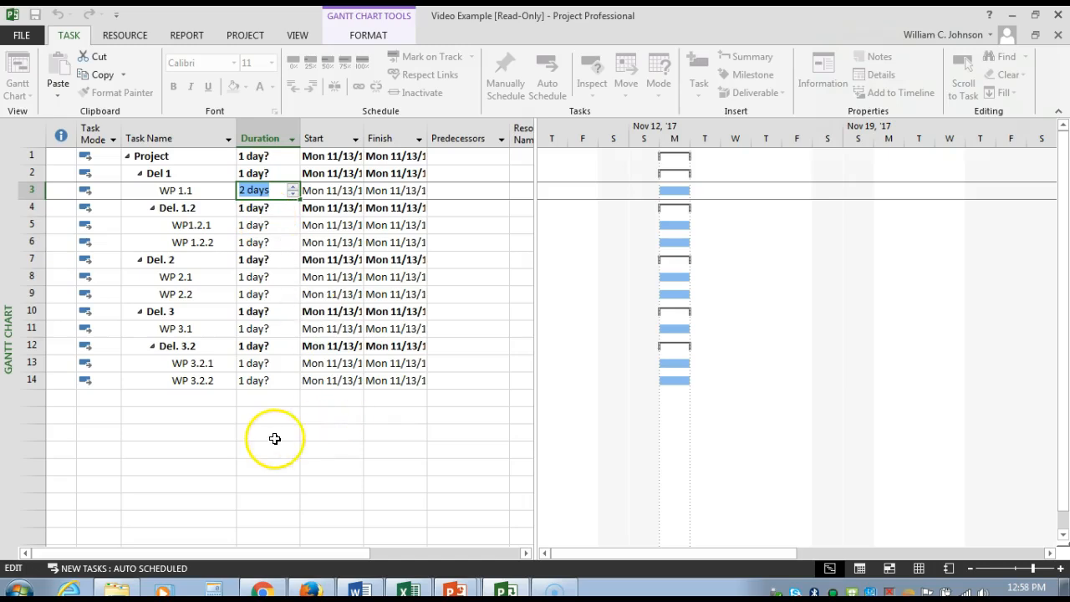
left_click(257, 438)
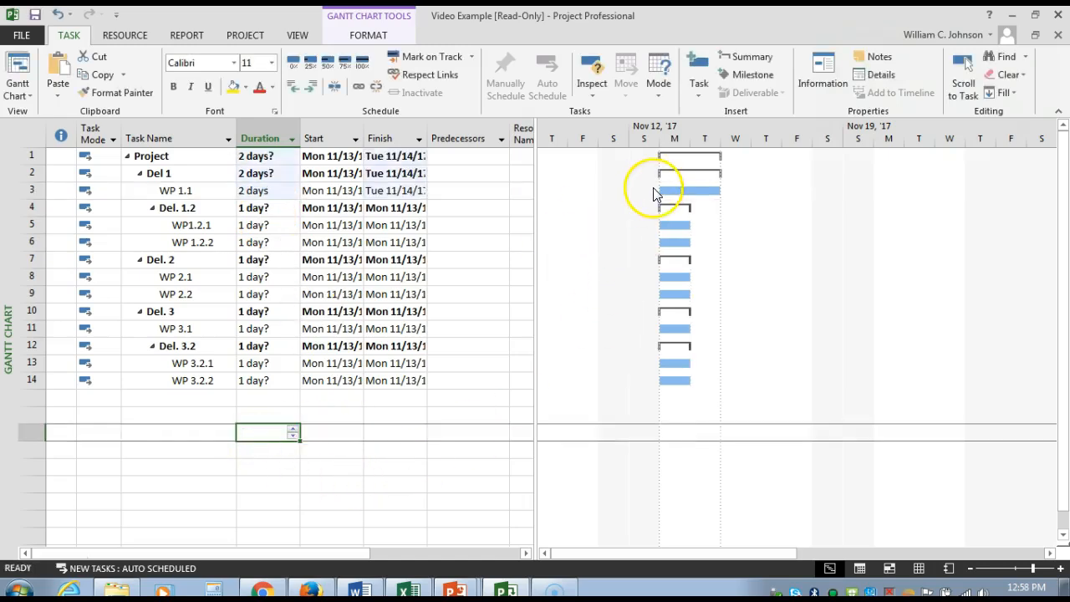
mouse_move(719, 192)
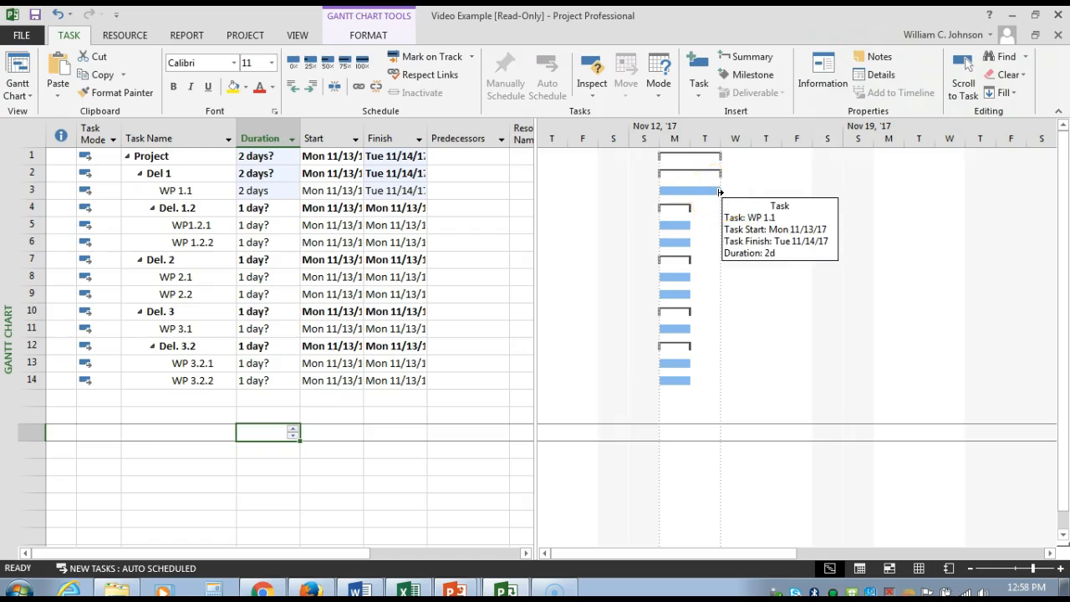
left_click(712, 165)
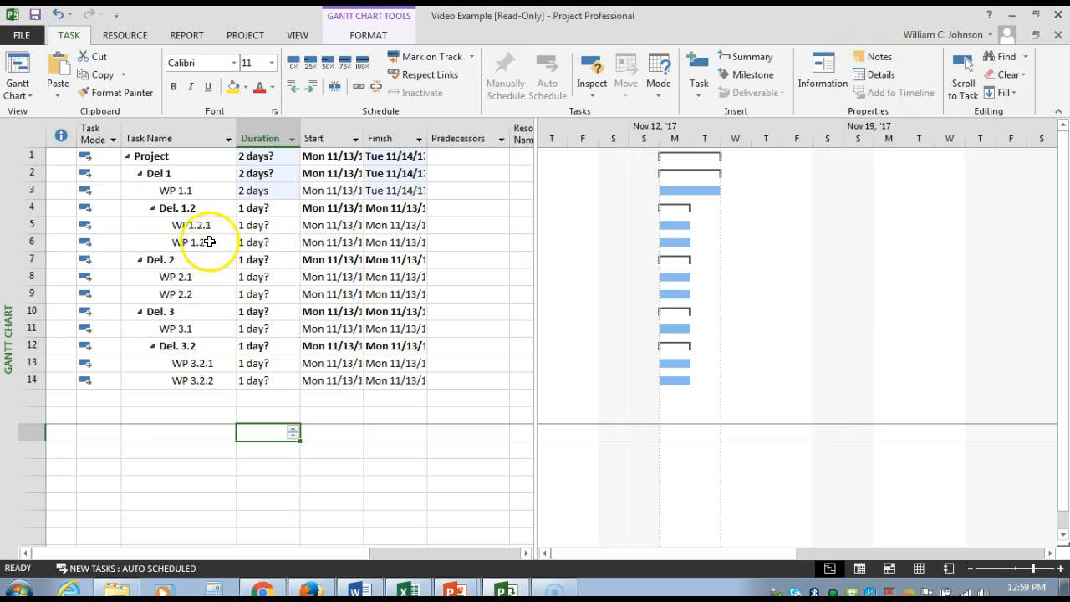
Step: Set the duration of WP1.2.1 under Del. 1.2 to 3 days
left_click(266, 225)
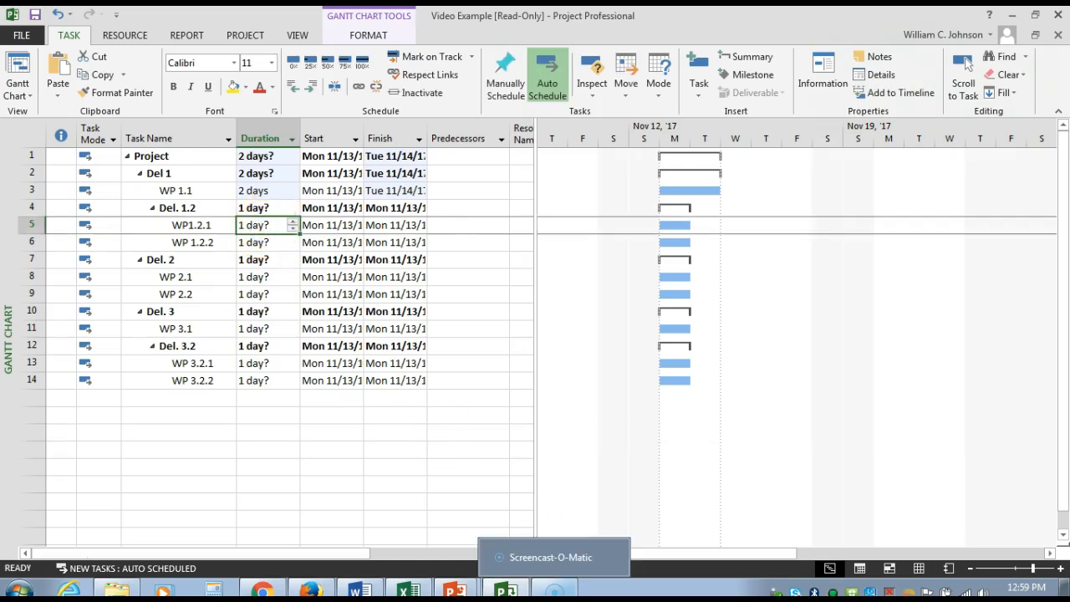
type("3")
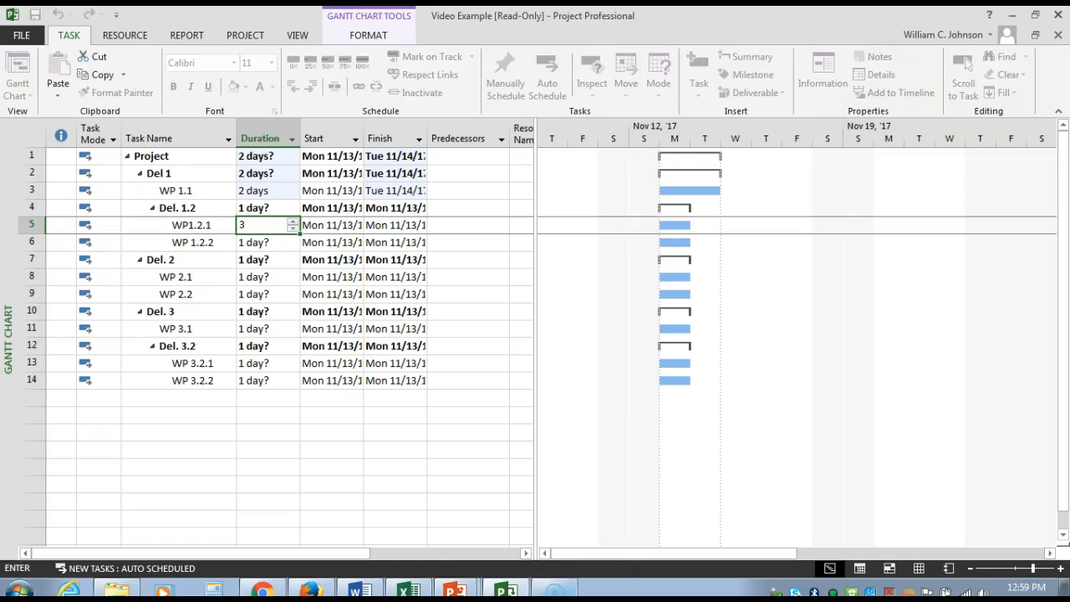
left_click(307, 482)
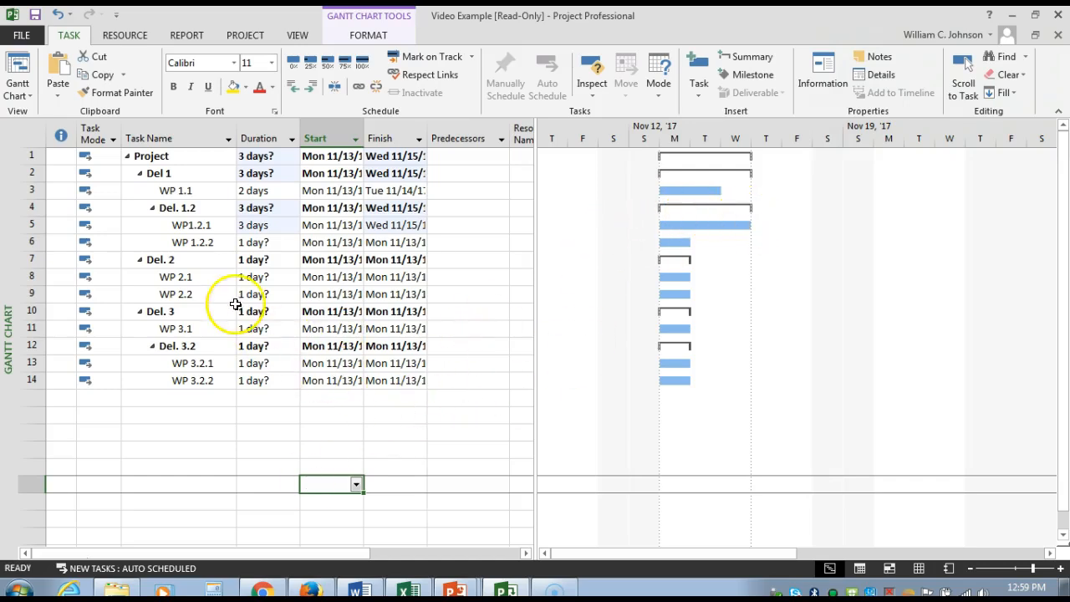
Step: Set the duration of WP 1.2.2 under Del. 1.2 to 4 days
left_click(261, 241)
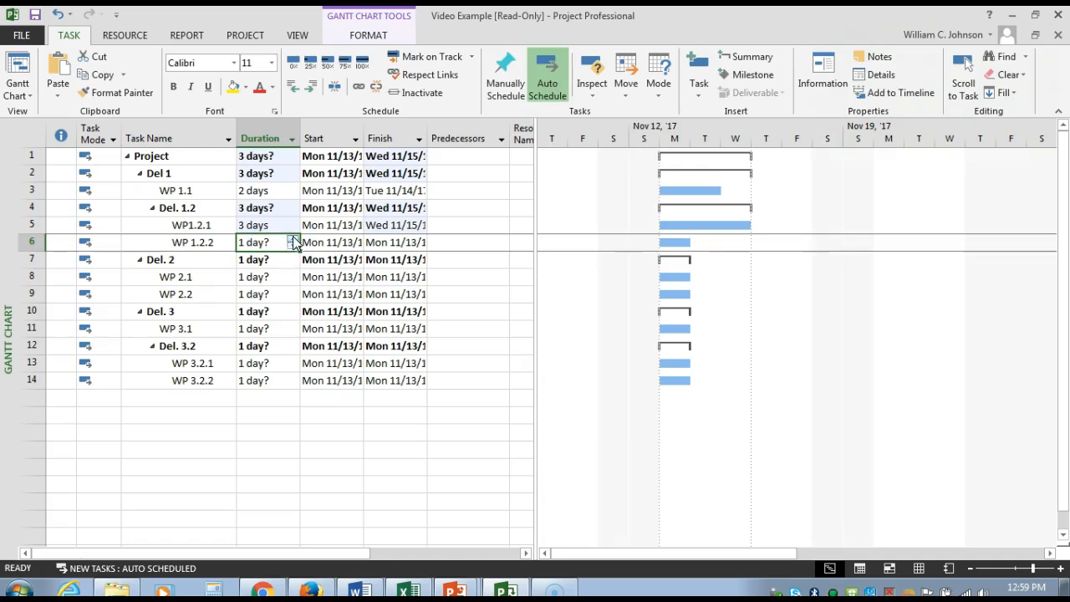
left_click(293, 238)
left_click(293, 237)
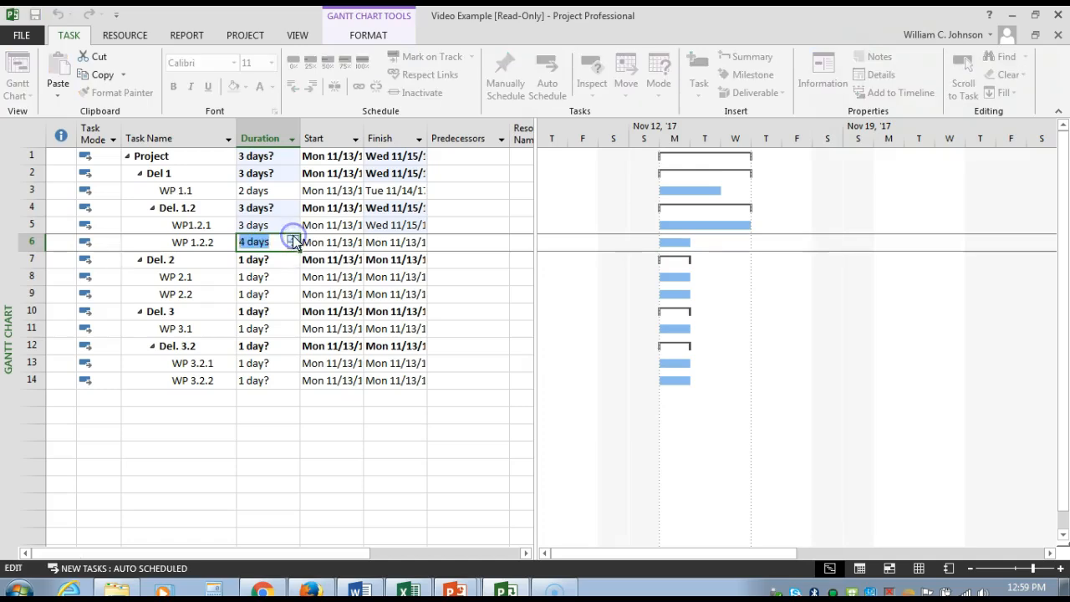
left_click(523, 489)
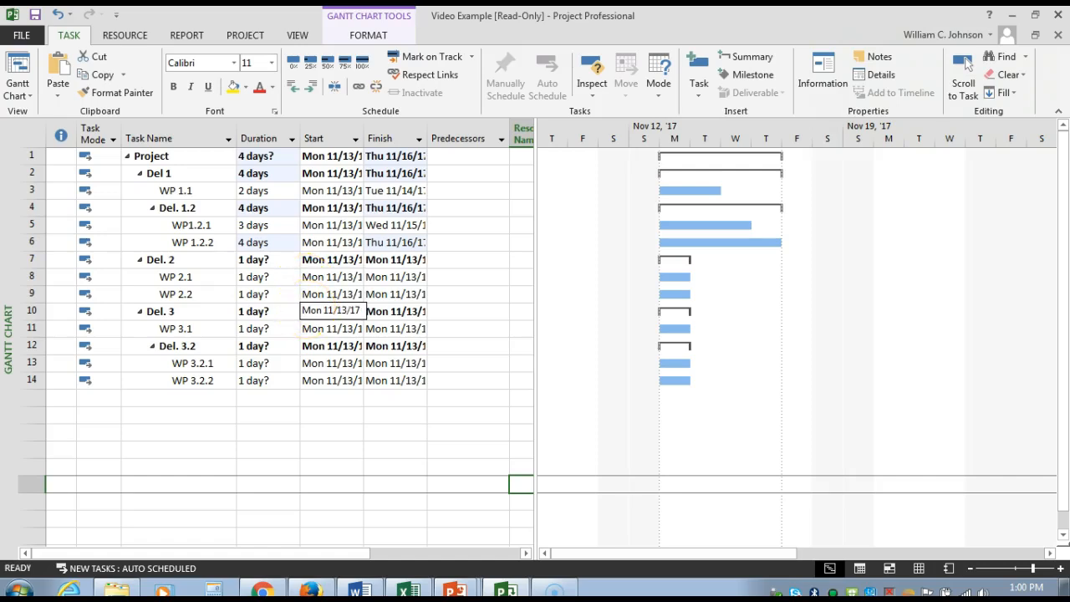
Step: Set the duration of WP 2.1 under Del. 2 to a firm 1 day
left_click(198, 281)
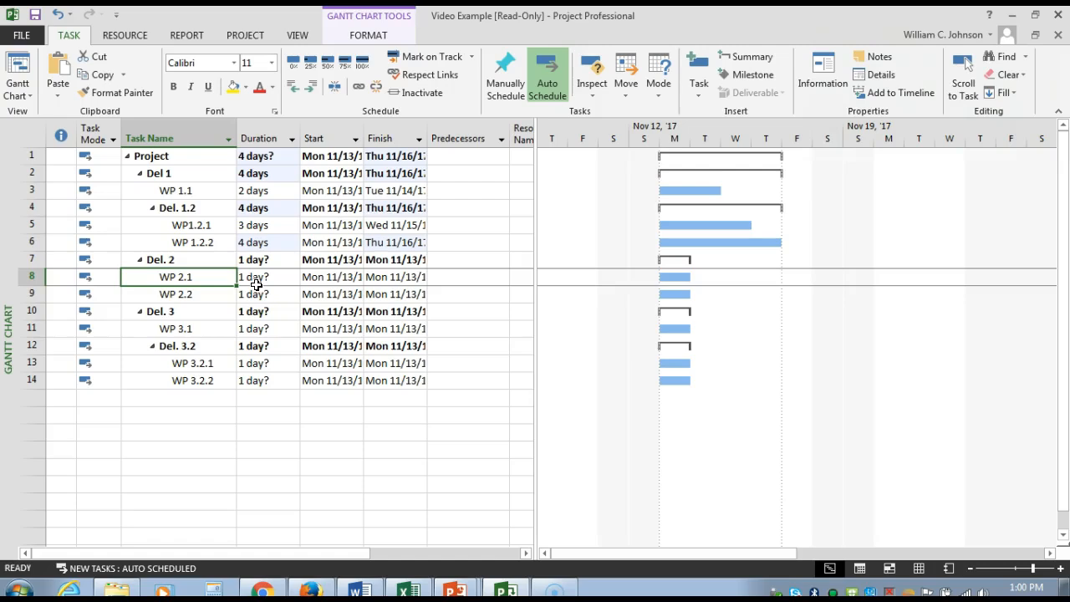
left_click(259, 280)
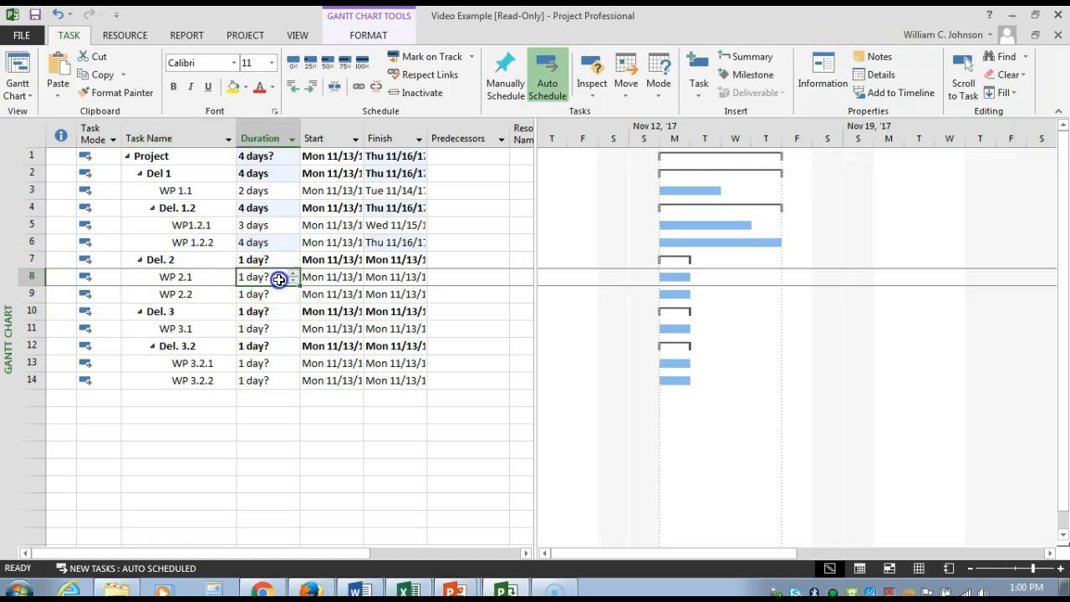
mouse_move(506, 590)
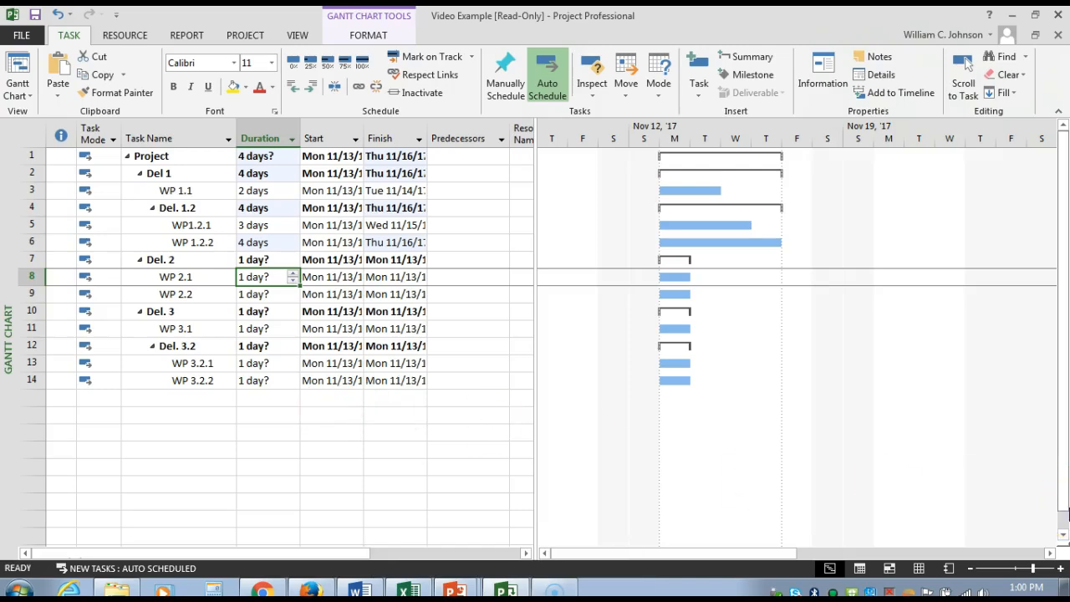
type("1")
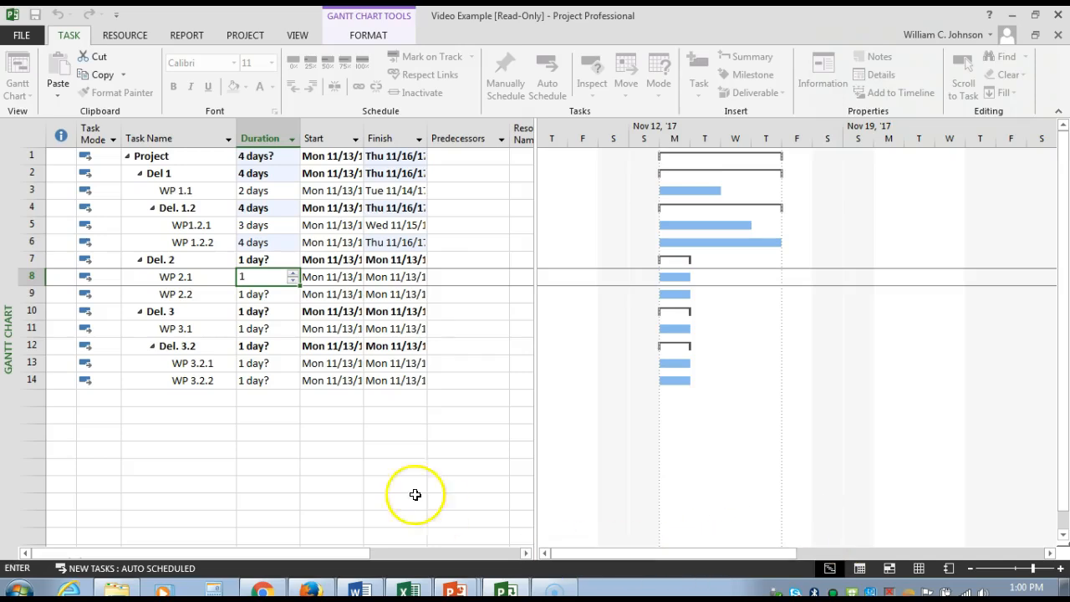
left_click(394, 466)
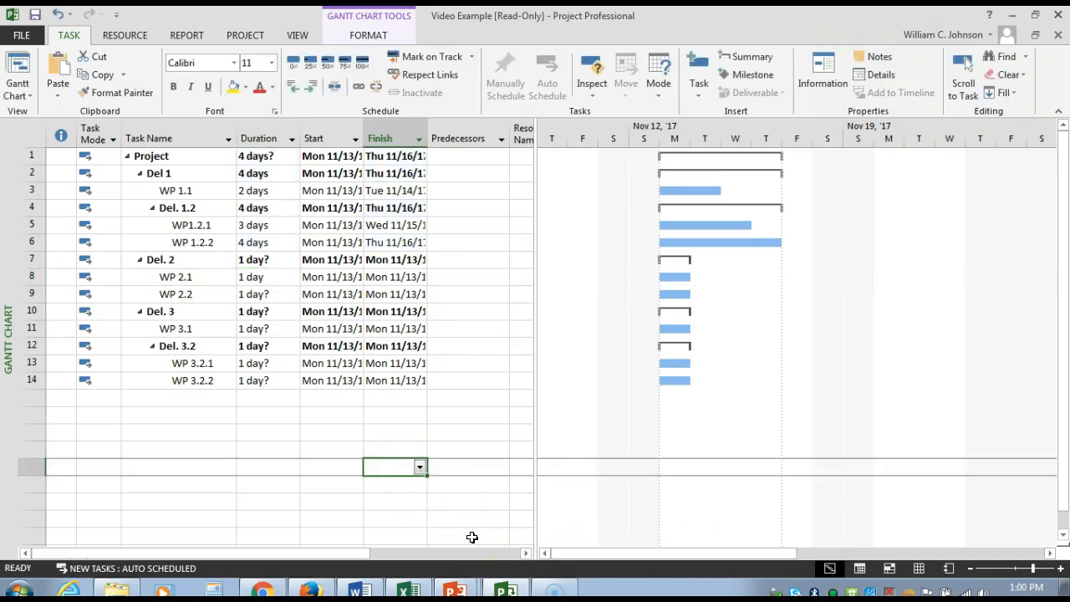
Step: Set the duration of WP 2.2 under Del. 2 to 5 days
left_click(271, 293)
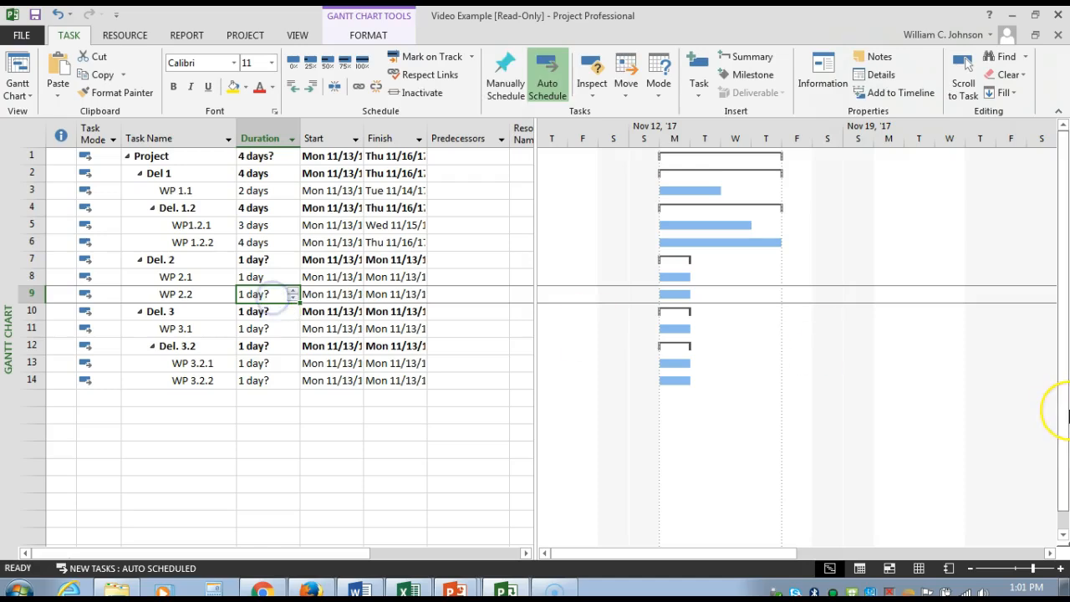
type("5")
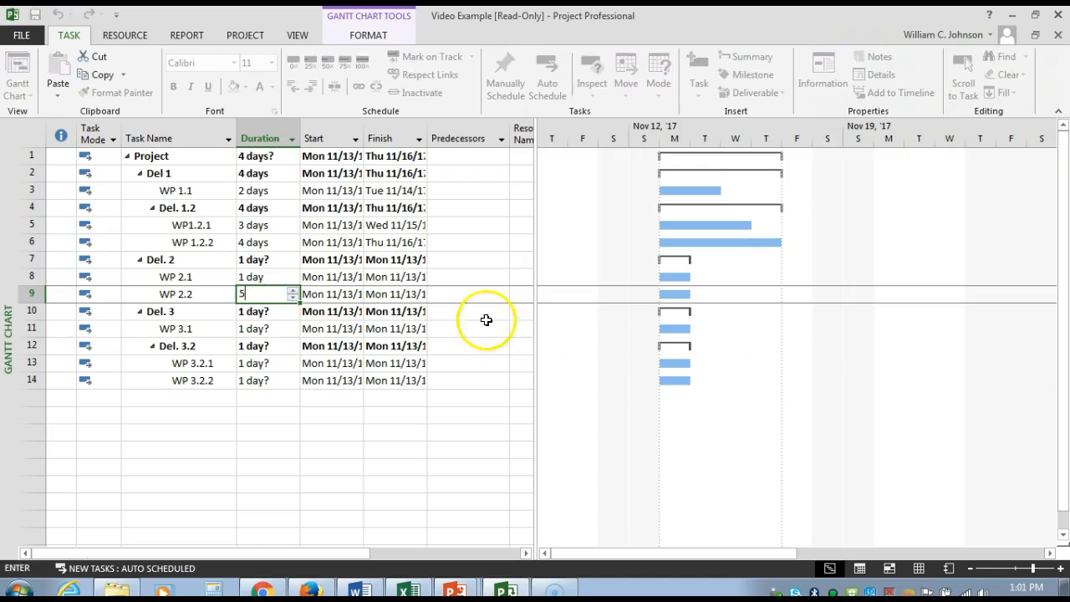
left_click(331, 465)
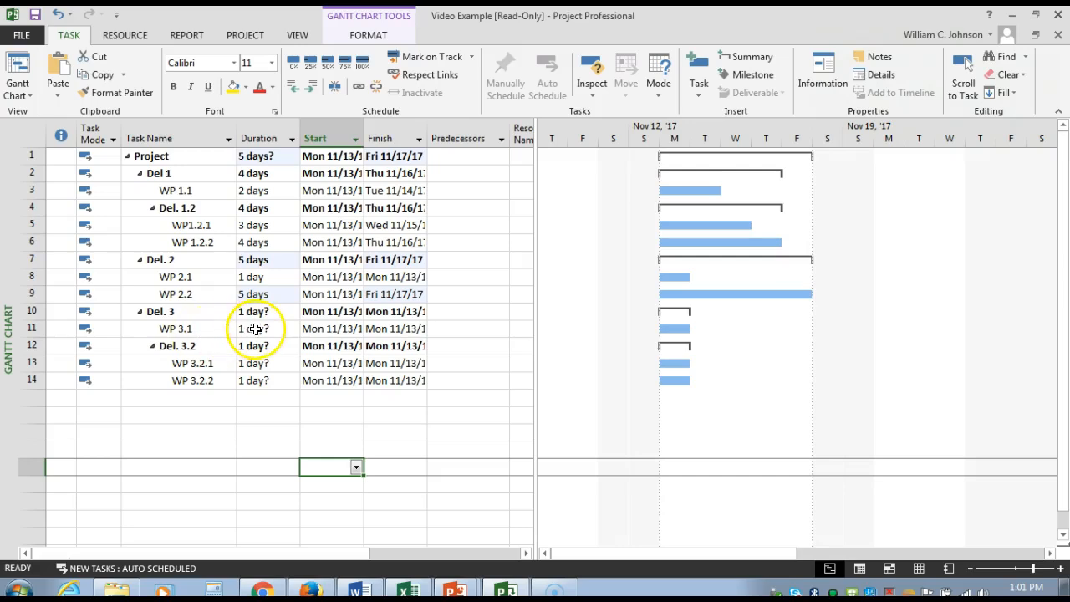
Step: Set the duration of WP 3.1 under Del. 3 to 4 days
left_click(256, 328)
left_click(294, 325)
left_click(293, 325)
left_click(264, 420)
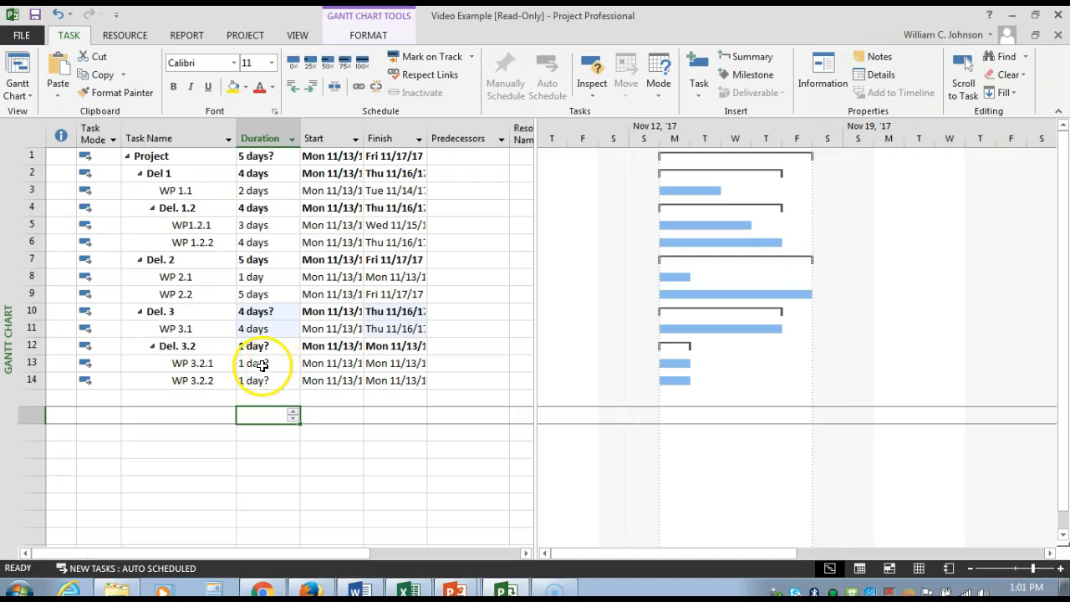
Step: Set the durations under Del. 3.2 to 5 days for WP 3.2.1 and 3 days for WP 3.2.2
left_click(262, 365)
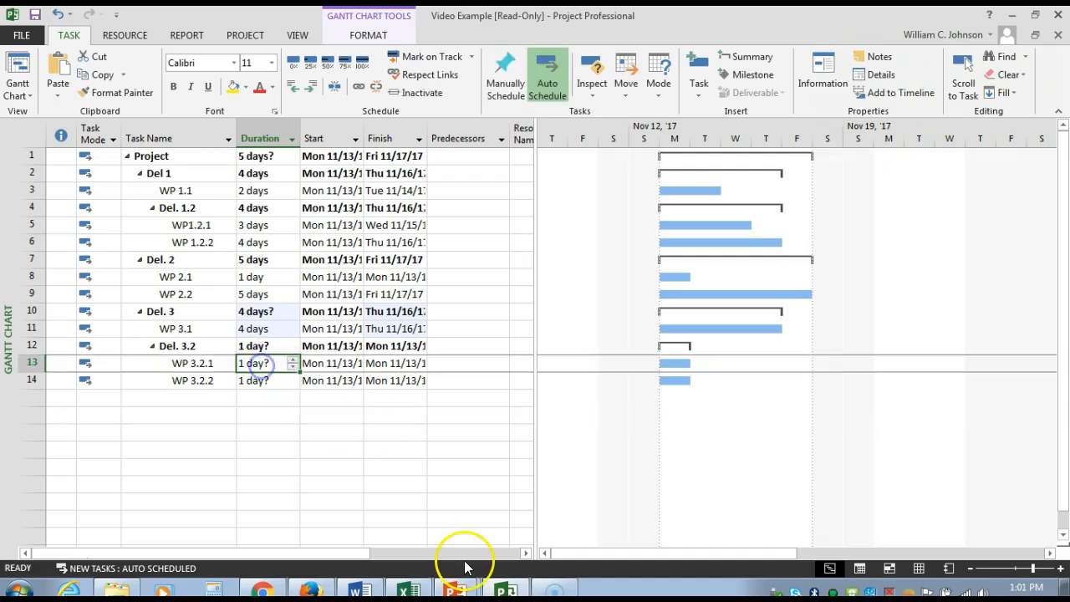
type("5")
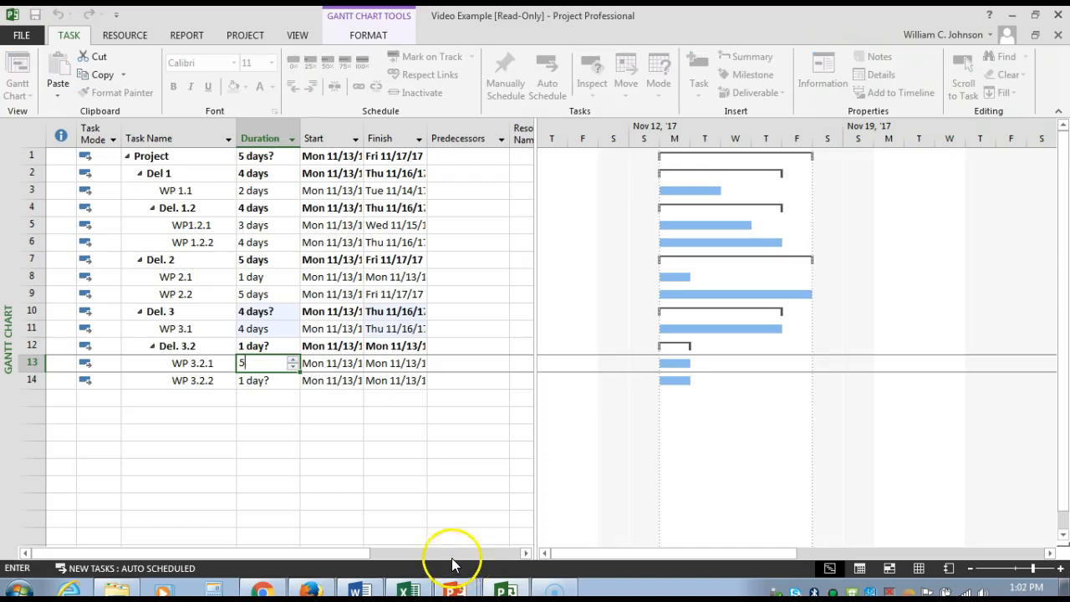
left_click(259, 383)
type("3")
left_click(280, 408)
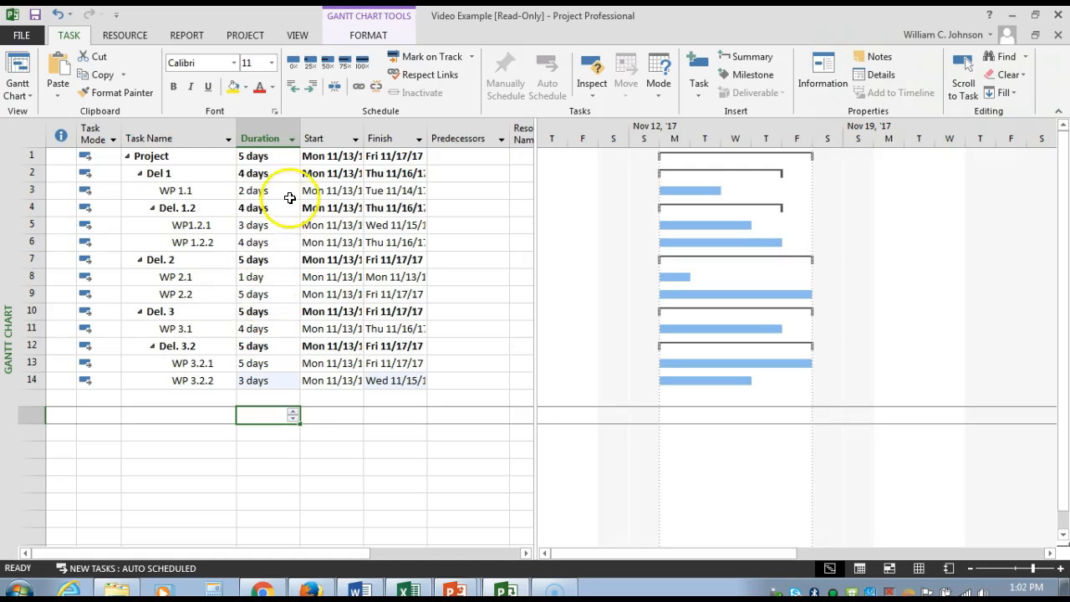
Step: Insert a new task row directly above Del. 2, following WP 1.2.2
left_click(276, 139)
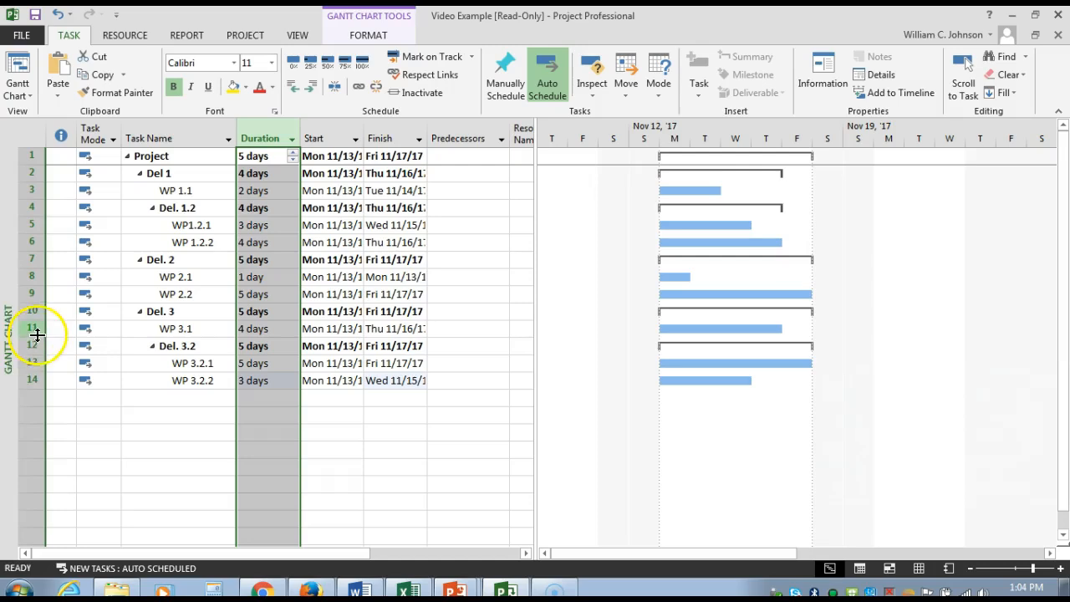
left_click(35, 260)
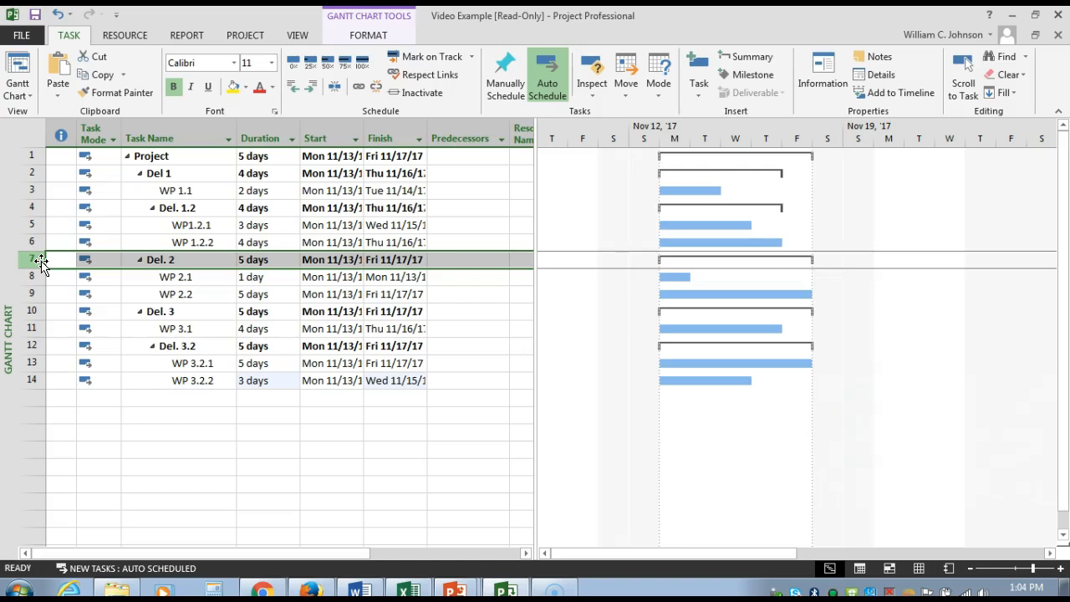
right_click(41, 263)
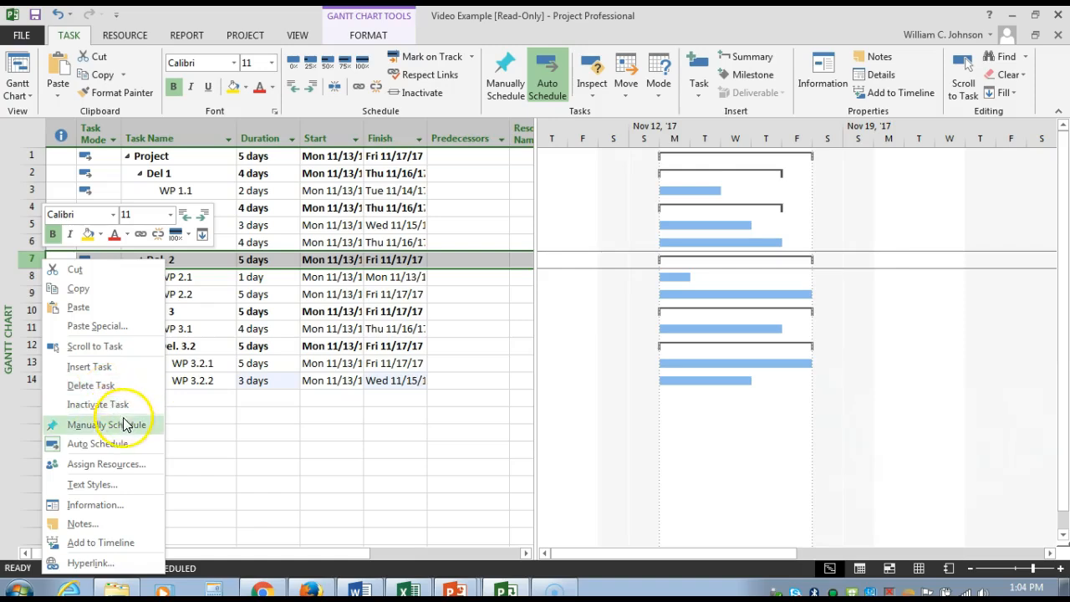
left_click(92, 366)
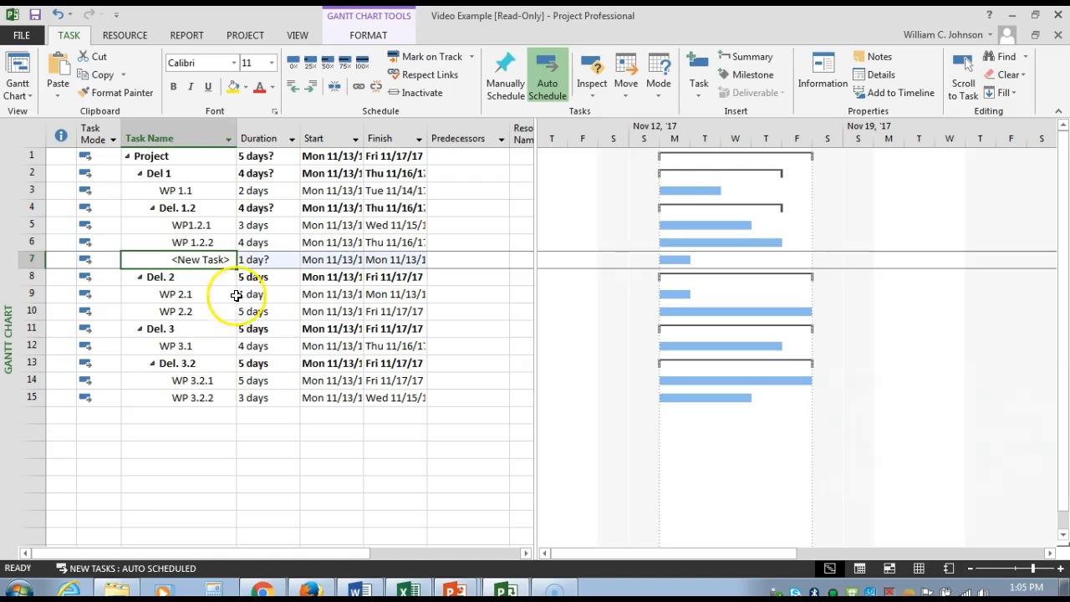
Step: Name the new task below WP 1.2.2 "Milestone 1"
left_click(212, 255)
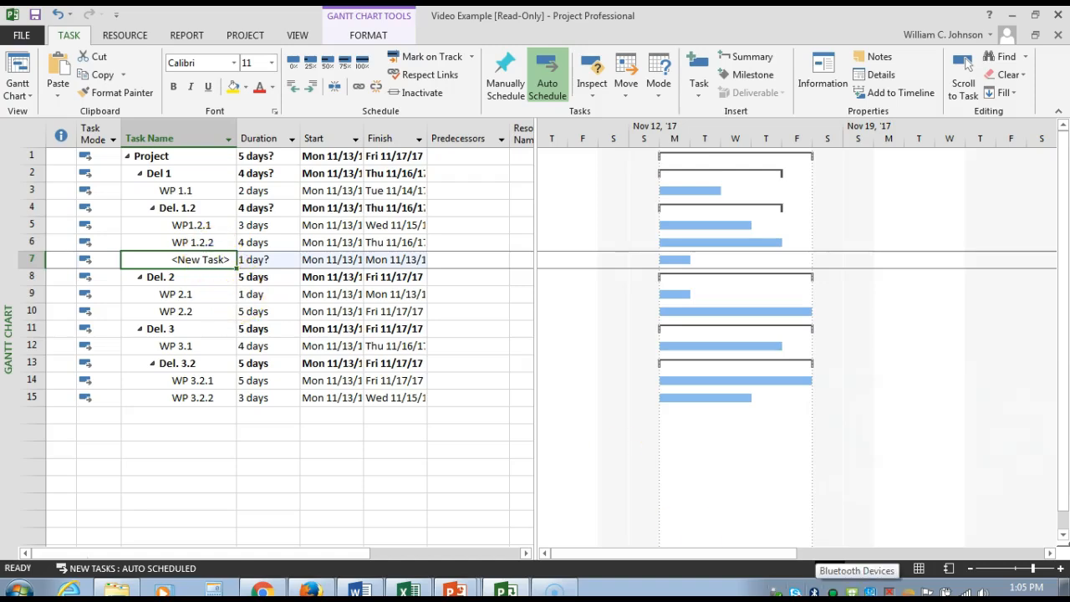
left_click(226, 255)
key("BackSpace")
key("BackSpace")
key("BackSpace")
key("BackSpace")
key("BackSpace")
key("BackSpace")
key("BackSpace")
key("BackSpace")
key("BackSpace")
key("BackSpace")
type("Miles")
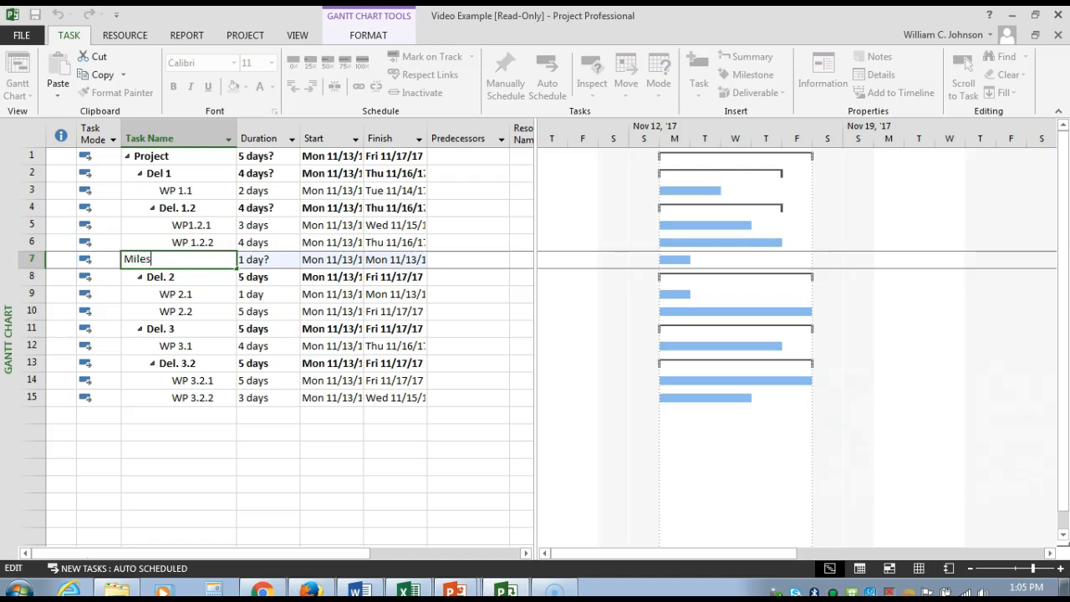
type("tone 1")
Step: Set the duration of Milestone 1 to 0 days to turn it into a milestone
left_click(239, 259)
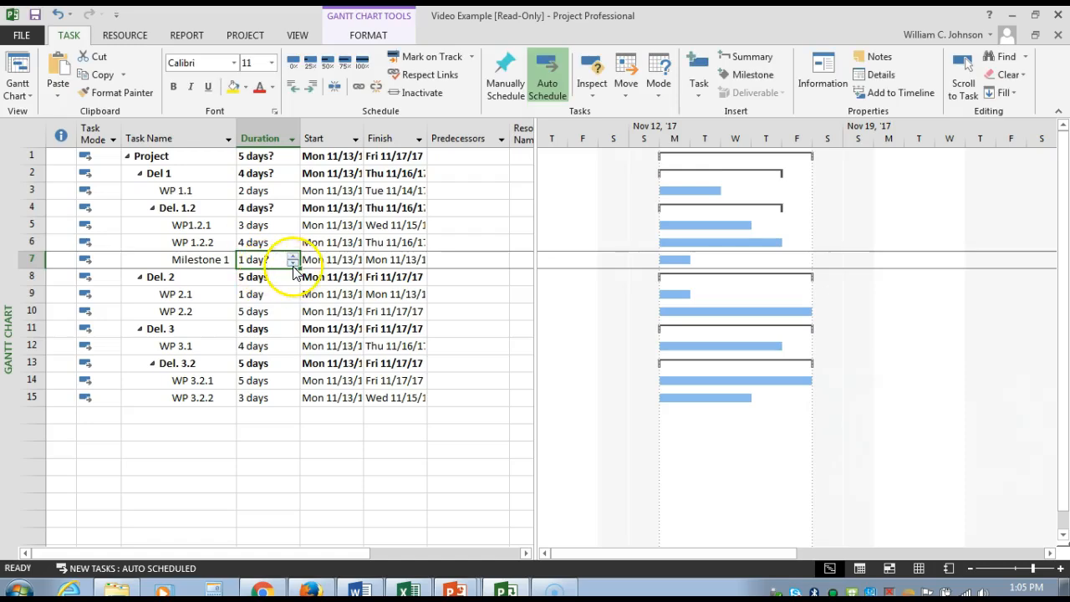
left_click(293, 263)
left_click(342, 465)
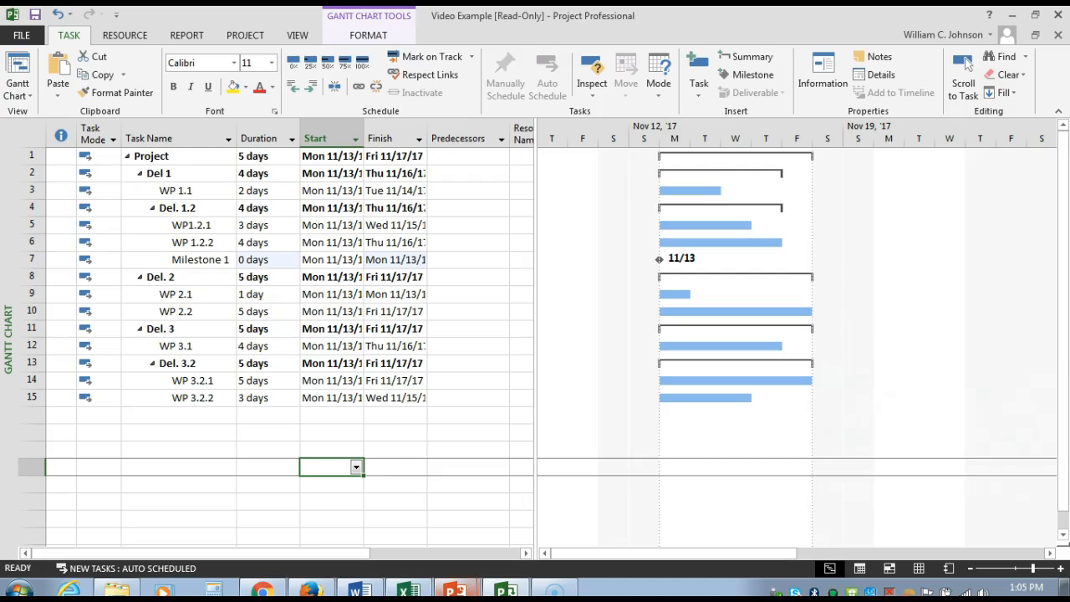
Step: Insert a milestone directly above Del. 3 and name it "Milestone 2"
mouse_move(454, 591)
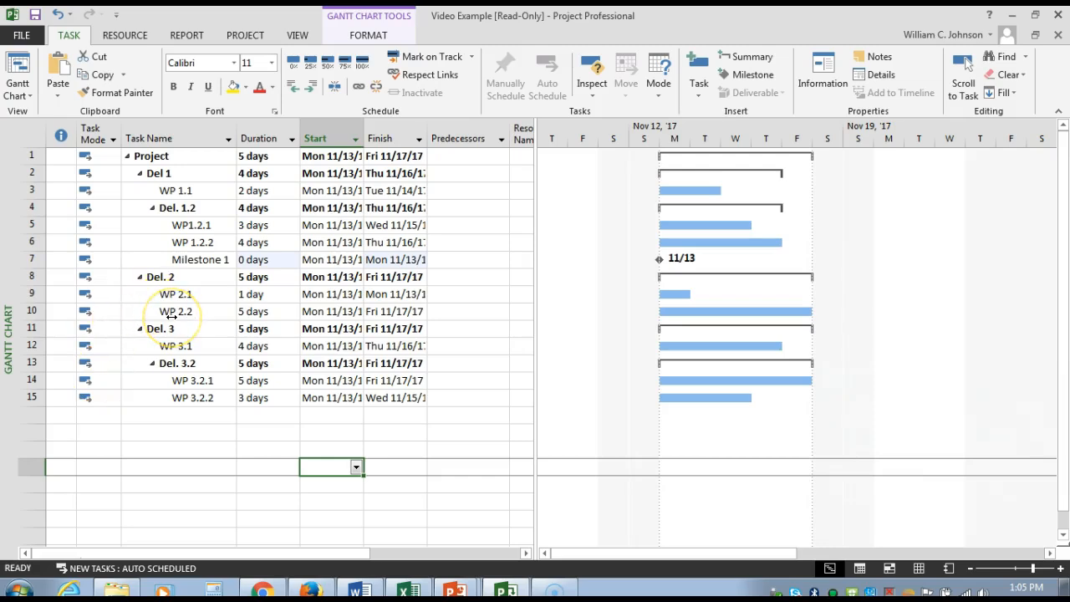
left_click(166, 277)
left_click(30, 328)
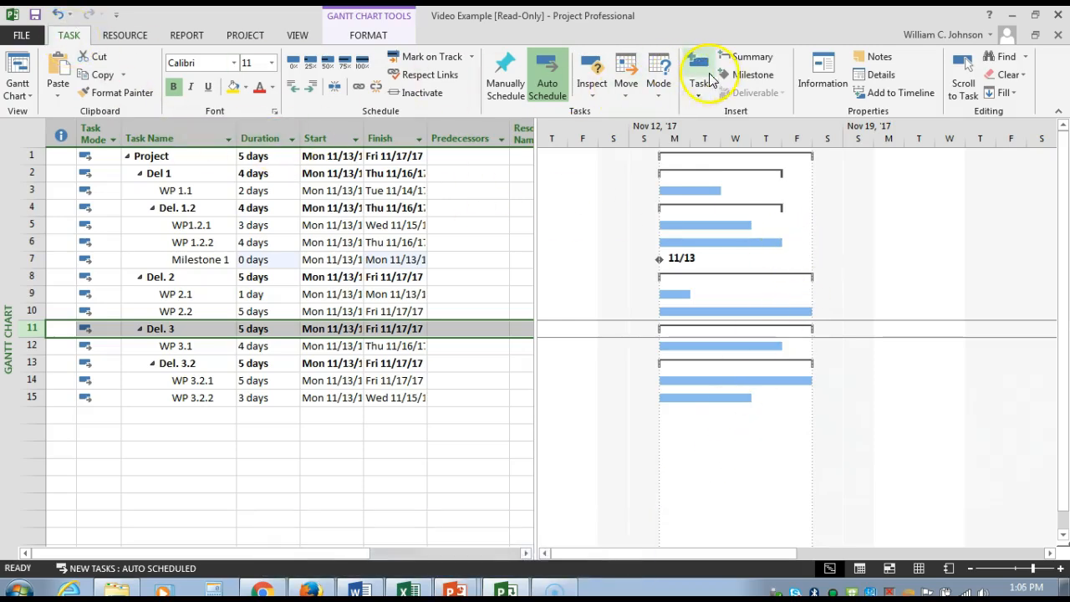
left_click(753, 74)
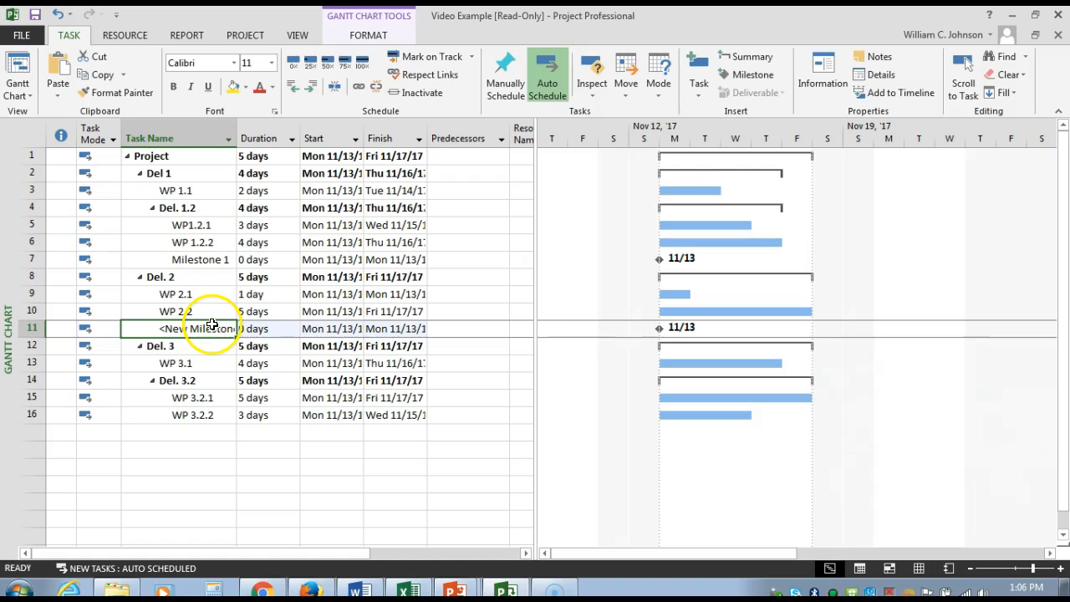
type("Mileston")
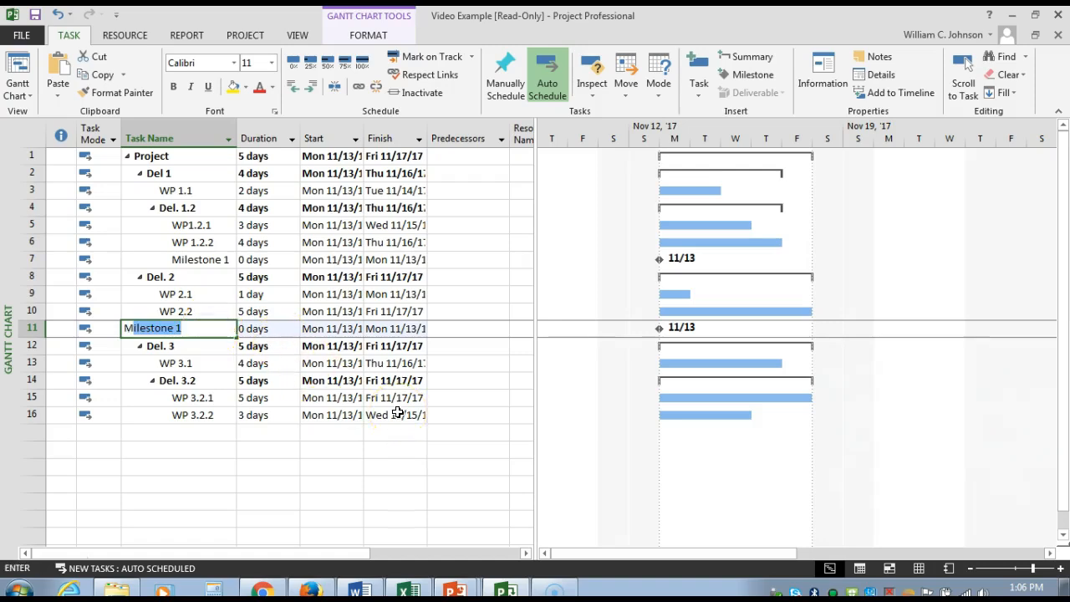
type("e 2")
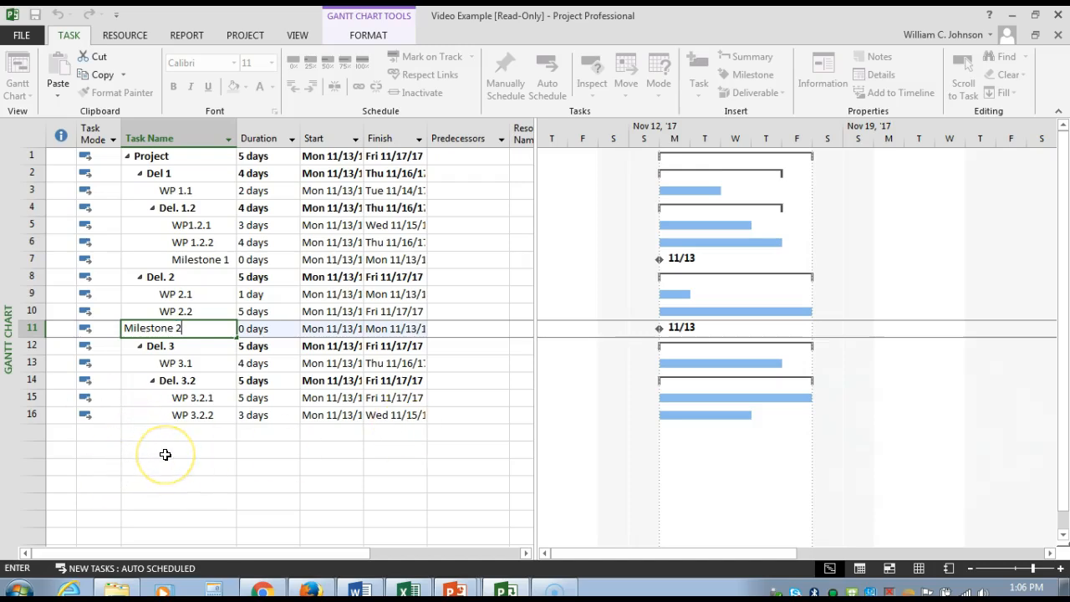
Step: Insert a milestone in the empty row below WP 3.2.2 and name it "Milestone 3"
left_click(30, 436)
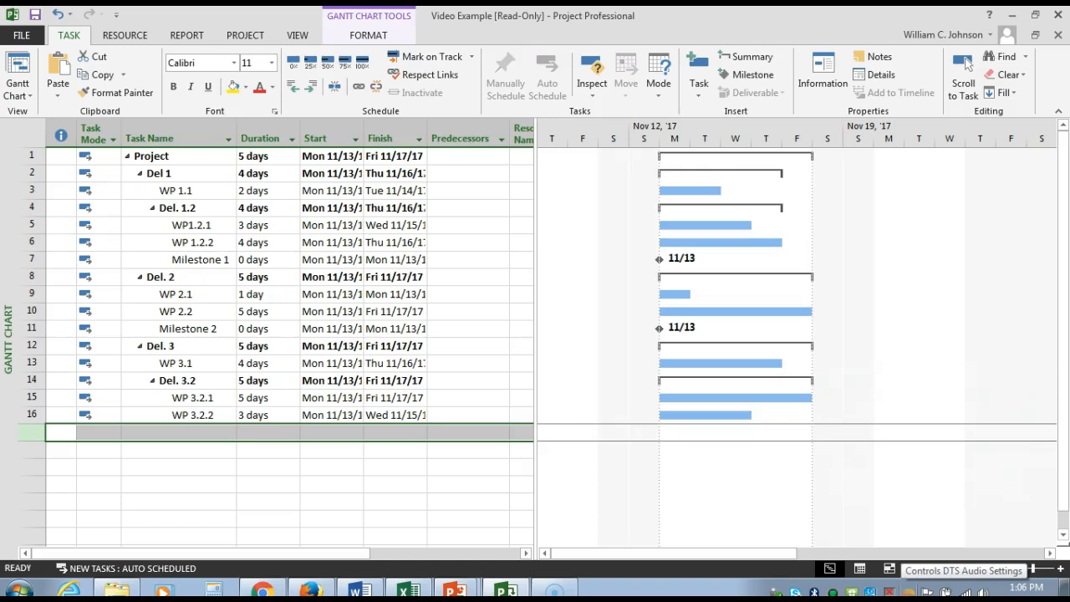
left_click(739, 75)
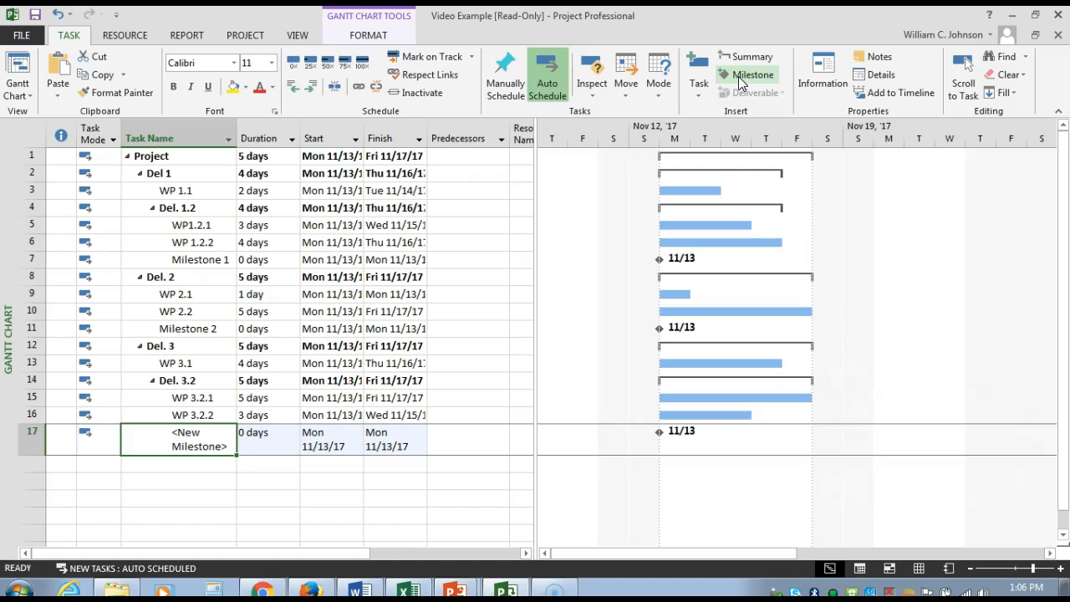
type("Milestone ")
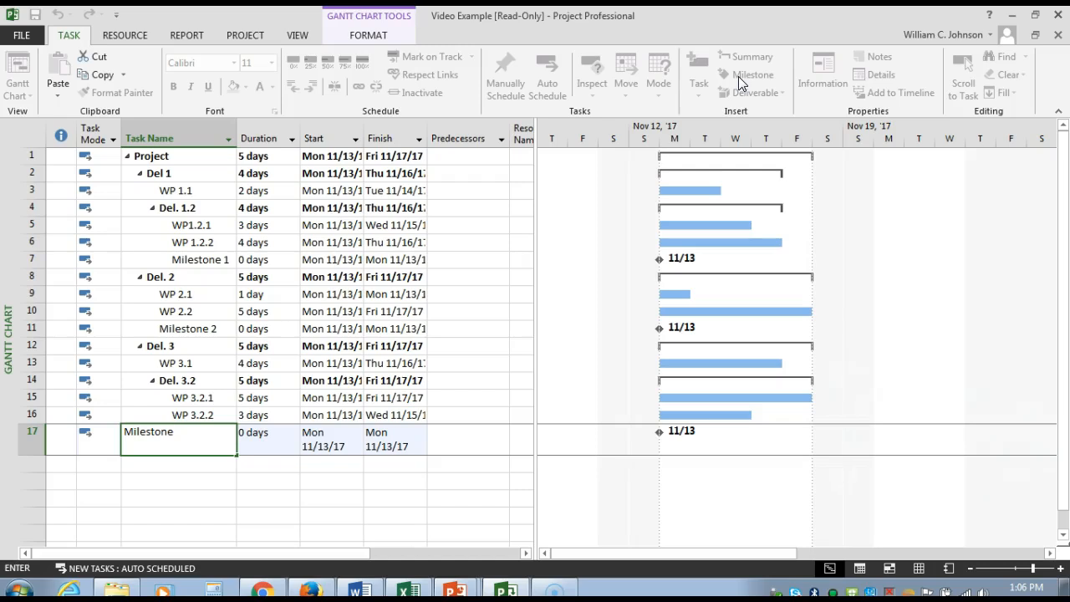
type("3")
key("Tab")
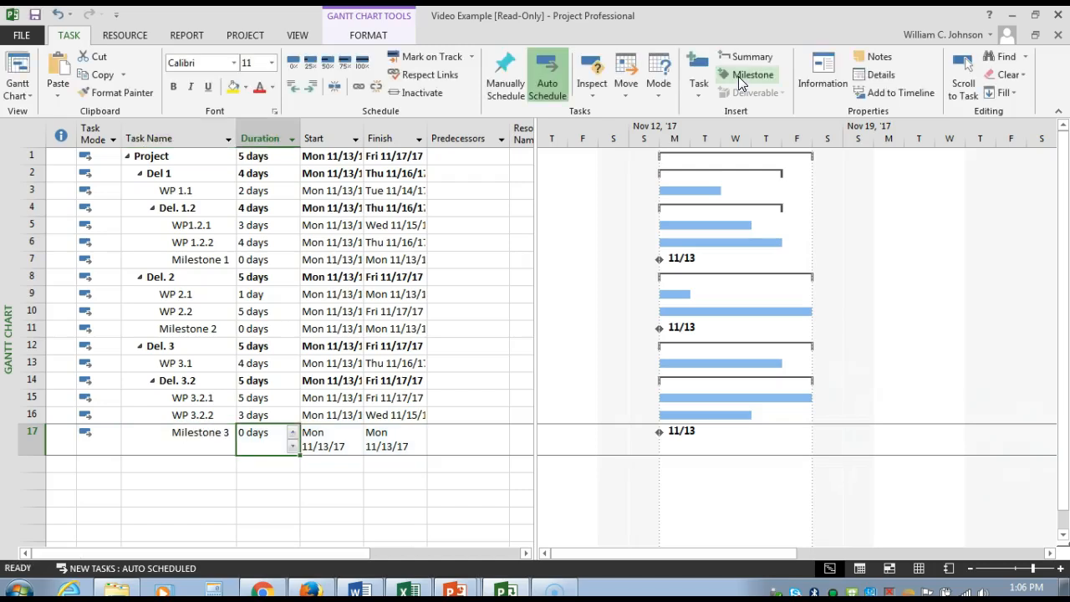